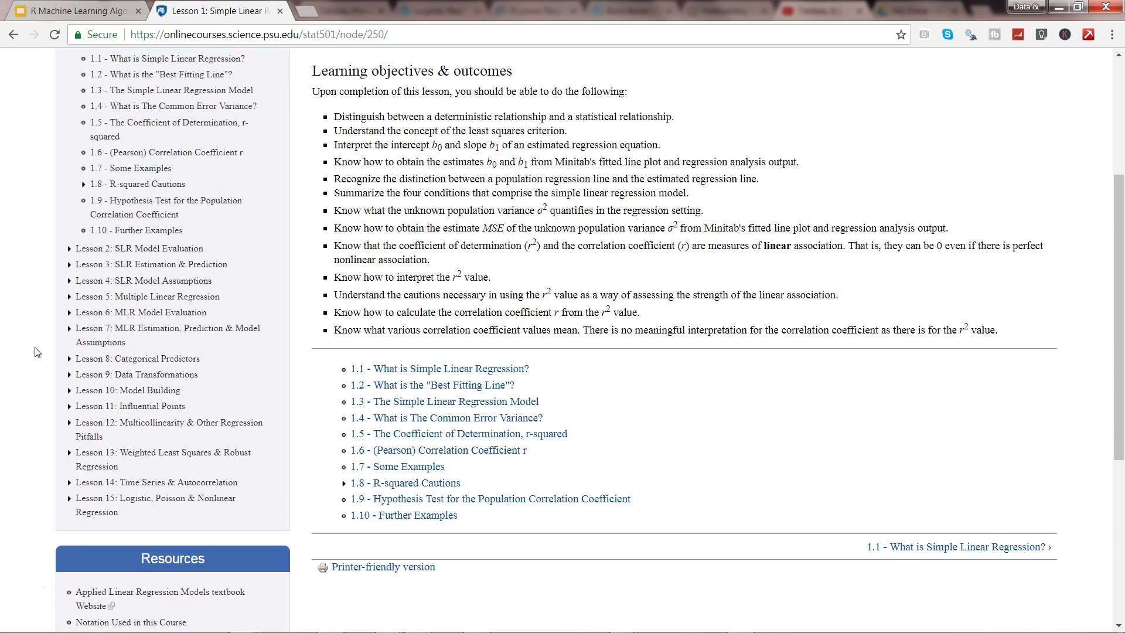
Step: Return to the presentation tab in the browser and switch to the Book4 workbook in Tableau
click(223, 37)
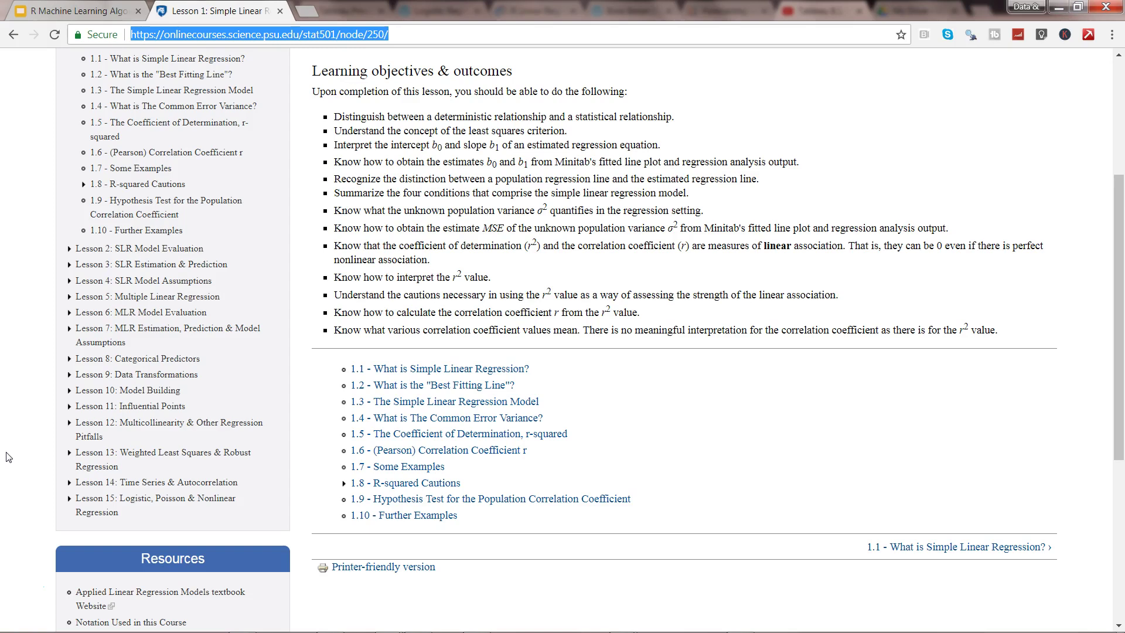
click(82, 11)
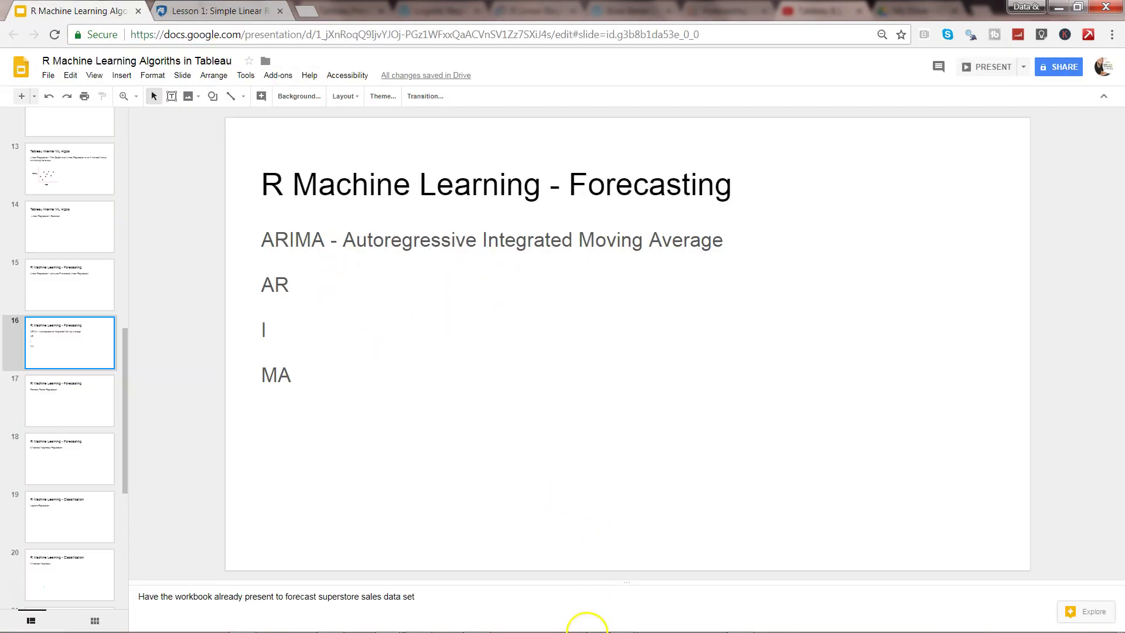
mouse_move(622, 622)
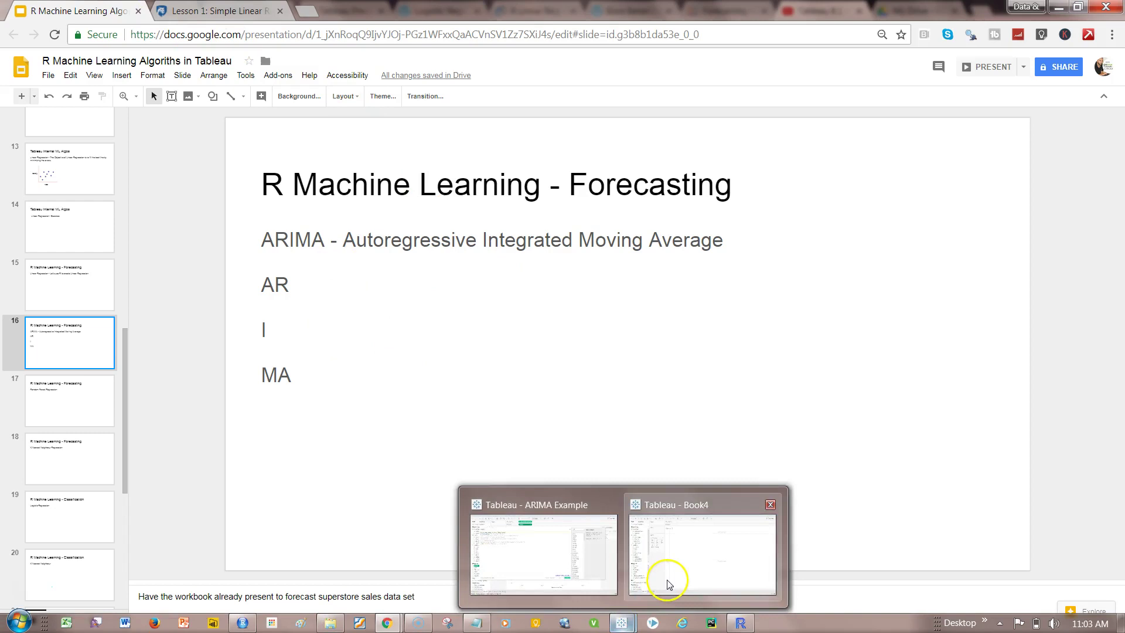
click(668, 583)
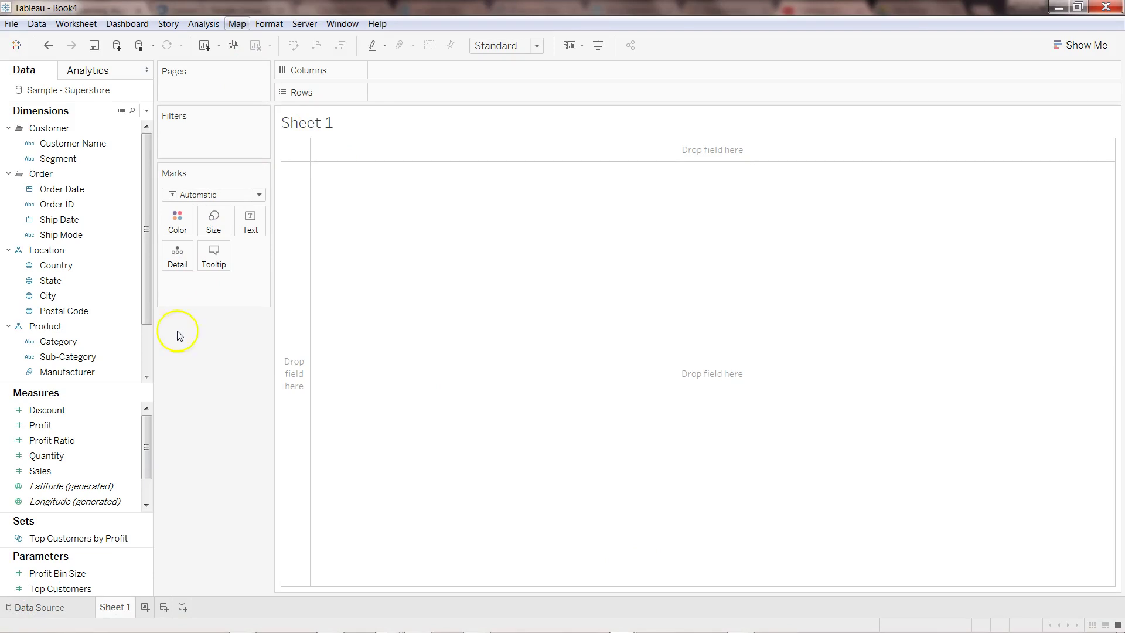
click(84, 472)
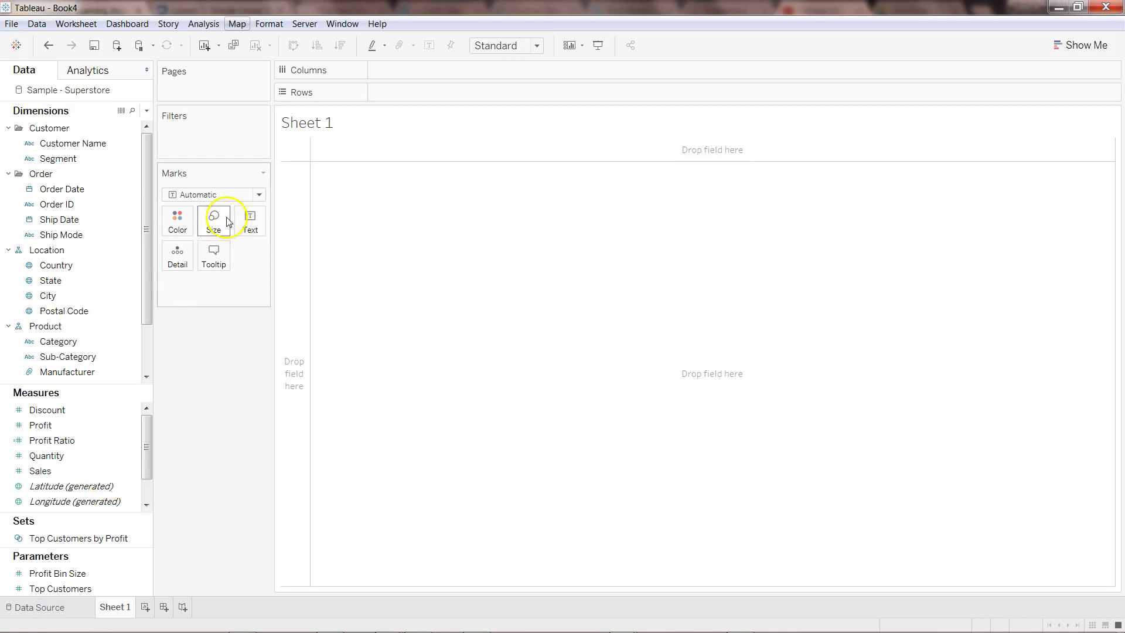
Step: Create a new calculated field and name it "predicted Sales"
click(200, 23)
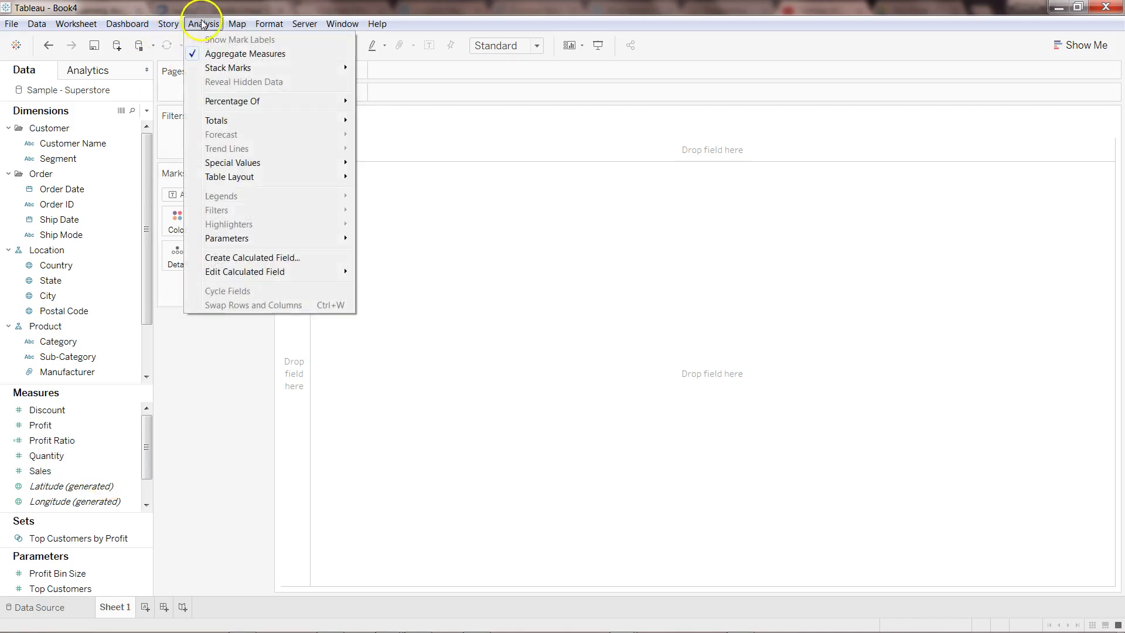
click(249, 258)
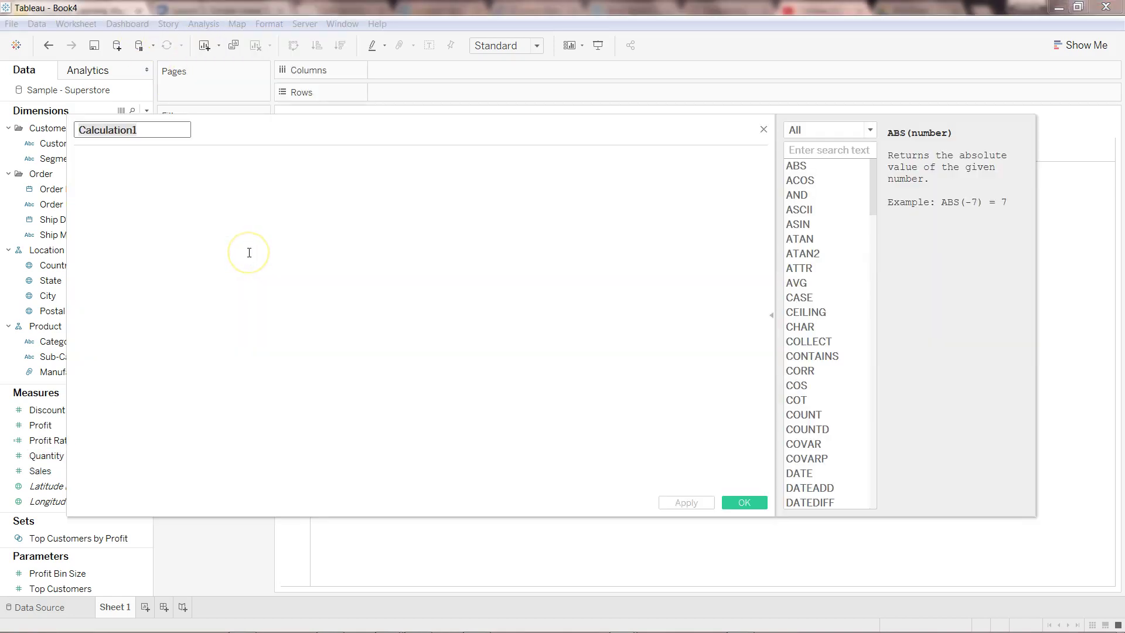
click(249, 252)
click(146, 130)
key(BackSpace)
key(BackSpace)
key(BackSpace)
key(BackSpace)
key(BackSpace)
key(BackSpace)
key(BackSpace)
key(BackSpace)
key(BackSpace)
key(BackSpace)
key(BackSpace)
key(BackSpace)
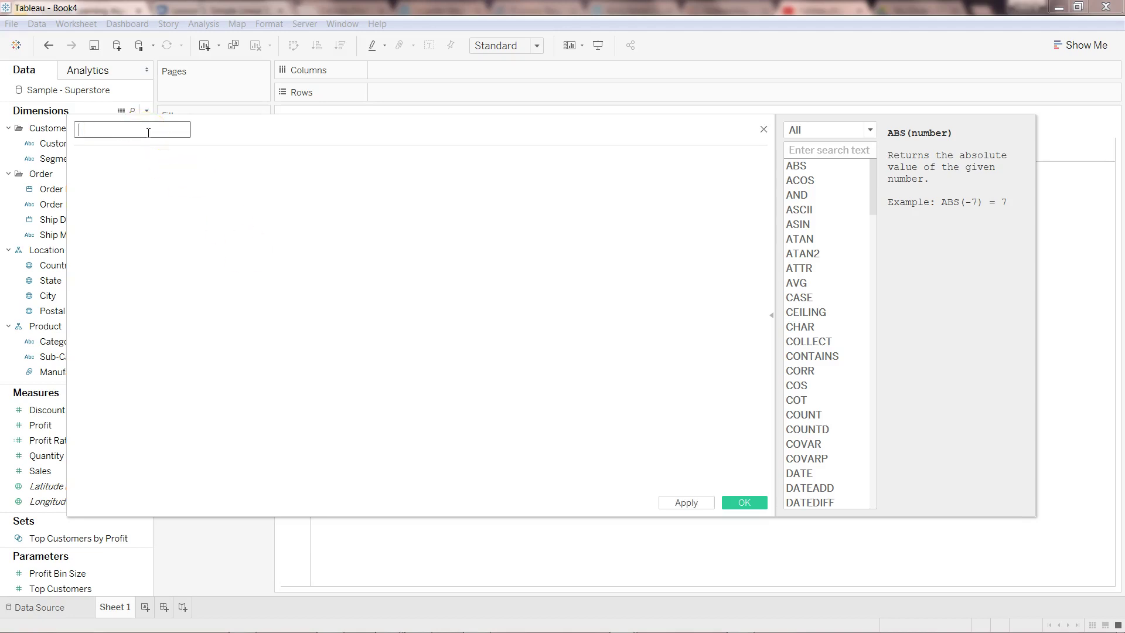
text(predicted Sales)
Step: Start the formula with the SCRIPT_REAL function and an empty quoted string as its script argument
click(162, 191)
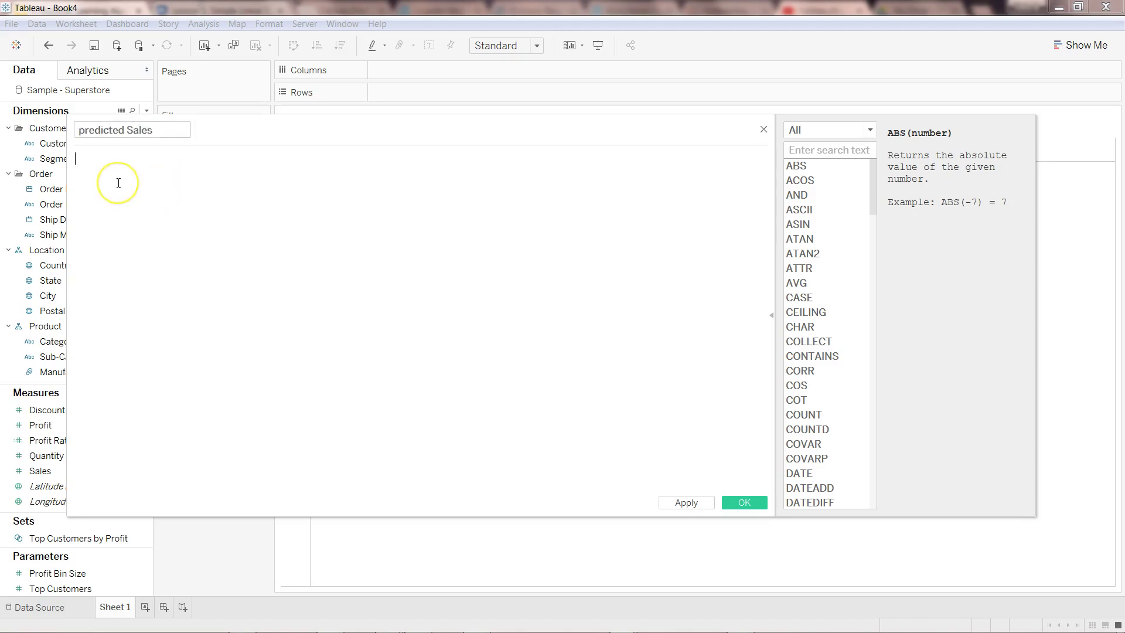
text(SCRI)
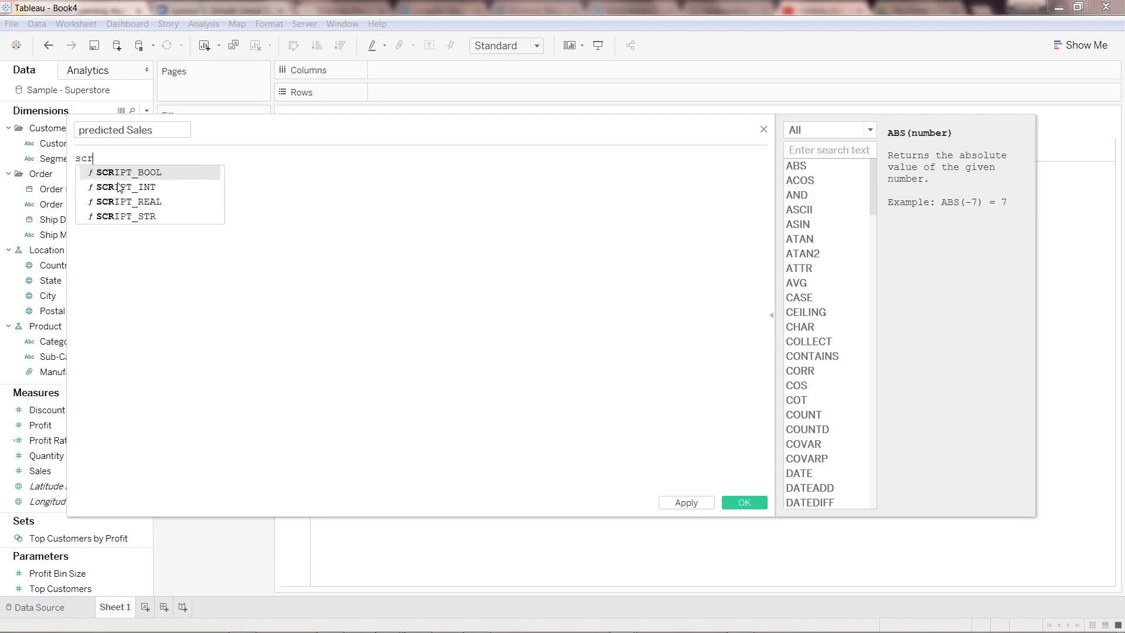
key(Return)
key(BackSpace)
key(BackSpace)
key(BackSpace)
key(BackSpace)
key(BackSpace)
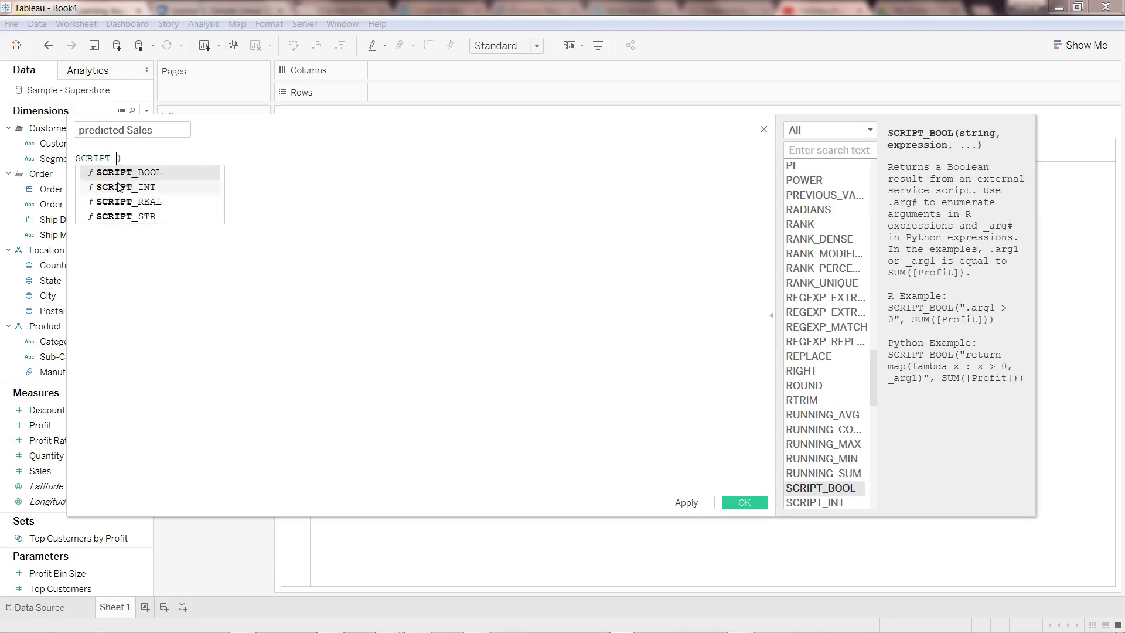
key(Delete)
key(Down)
key(Down)
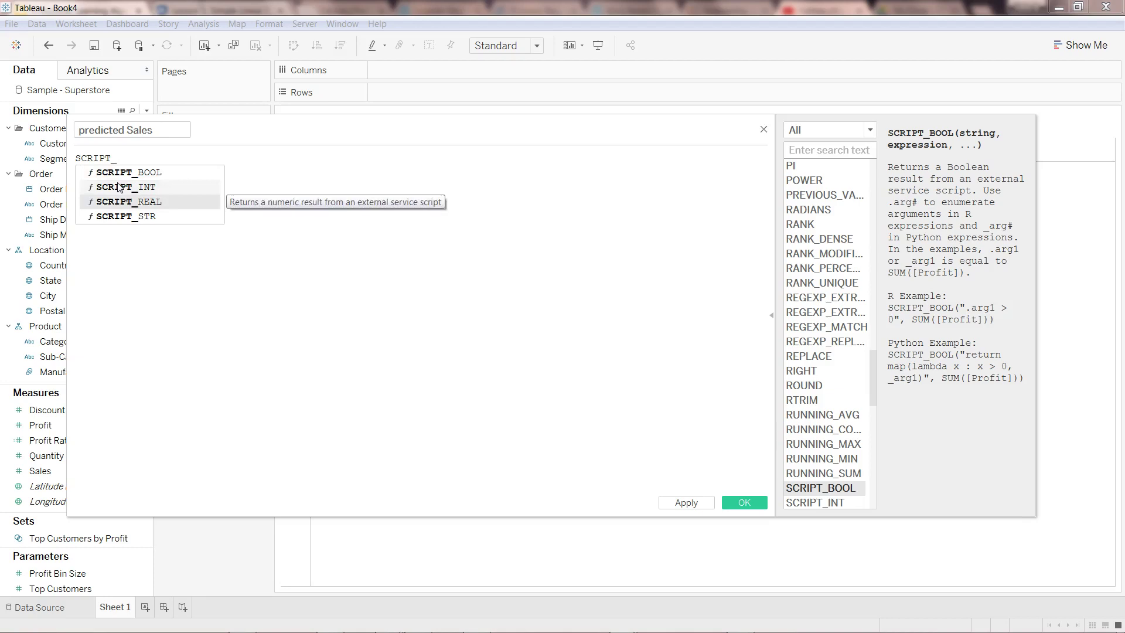
key(Return)
text("")
key(Left)
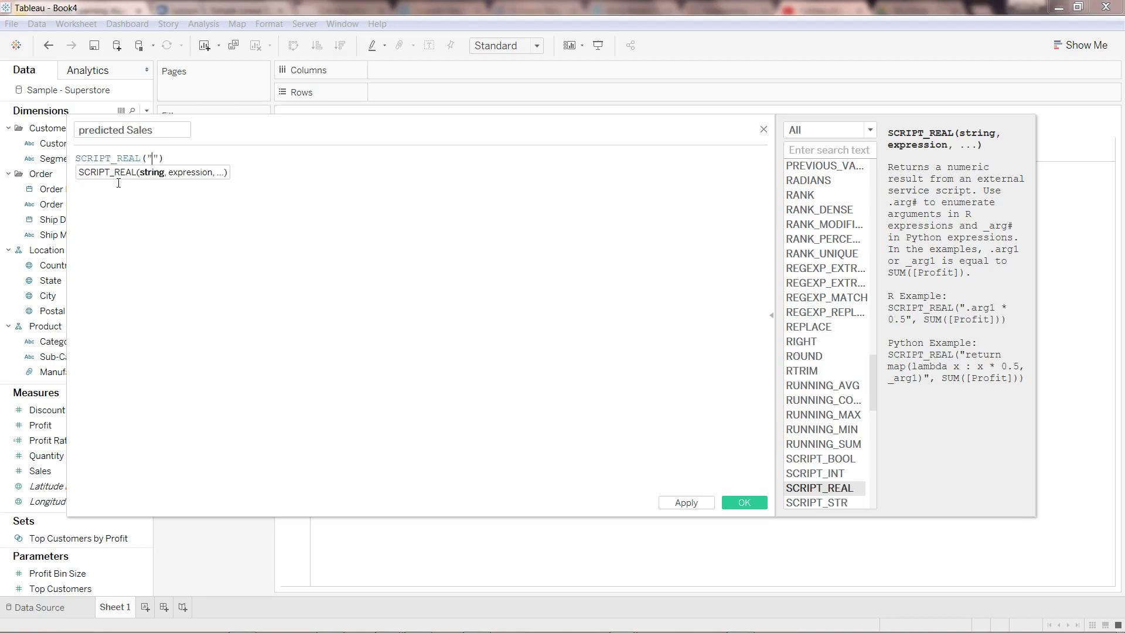
Step: Add library(forecast) on its own line inside the quoted script, with the closing quote and parenthesis below it
key(Return)
key(Return)
key(Up)
key(Up)
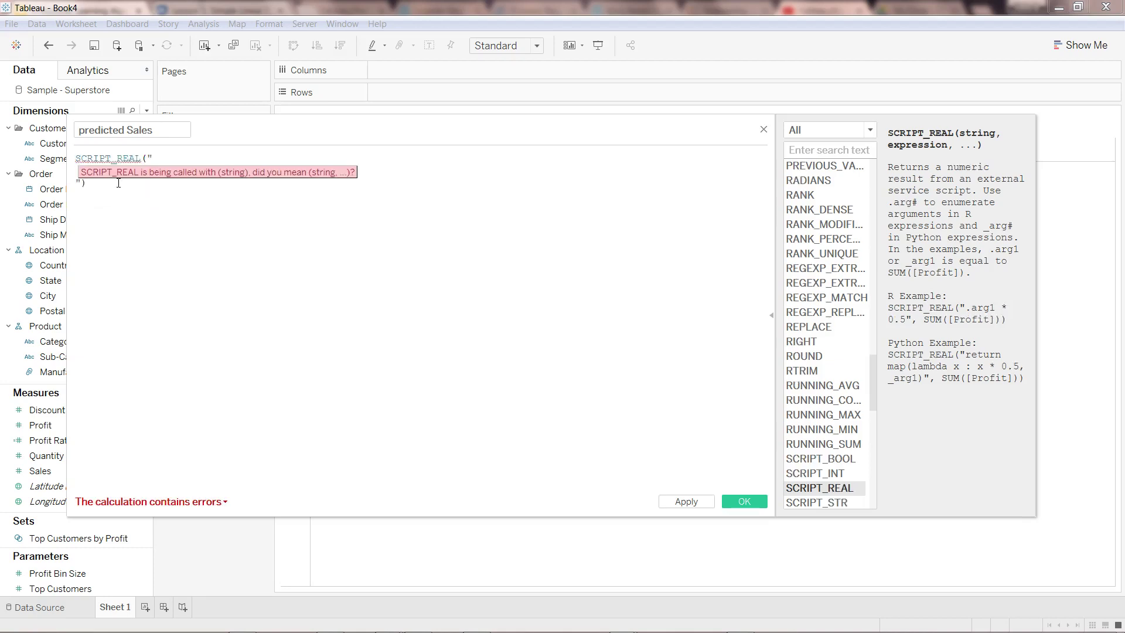
key(Down)
text(library(fore)
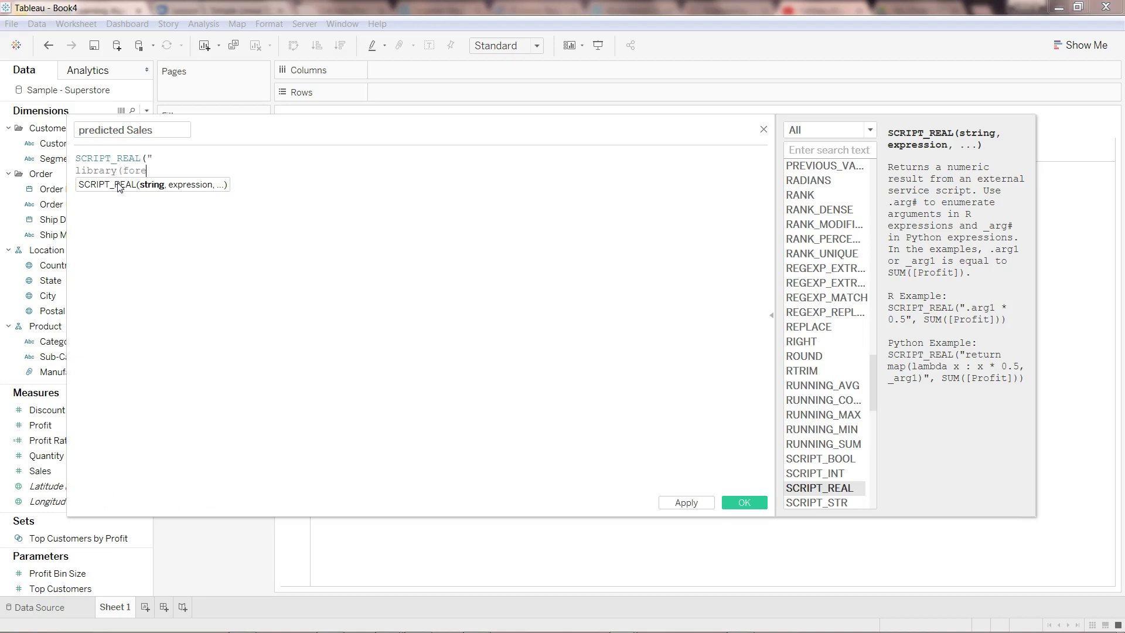
text(cast))
click(181, 170)
key(Return)
text("))
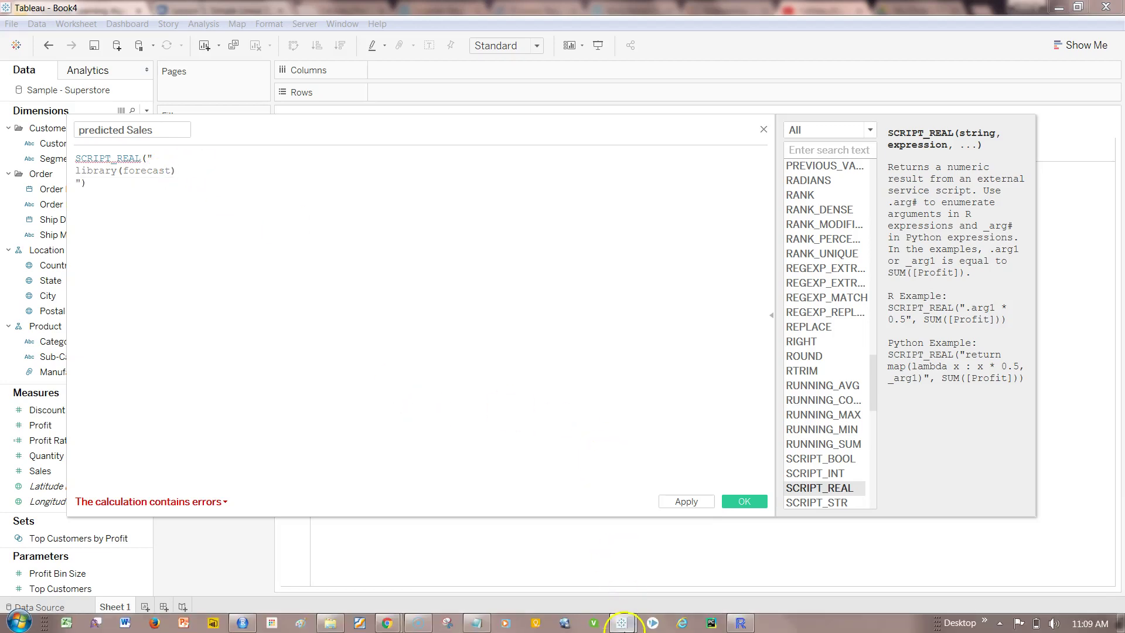
Step: Switch to the R console and write install.packages("forecast") at the prompt without running it
click(740, 625)
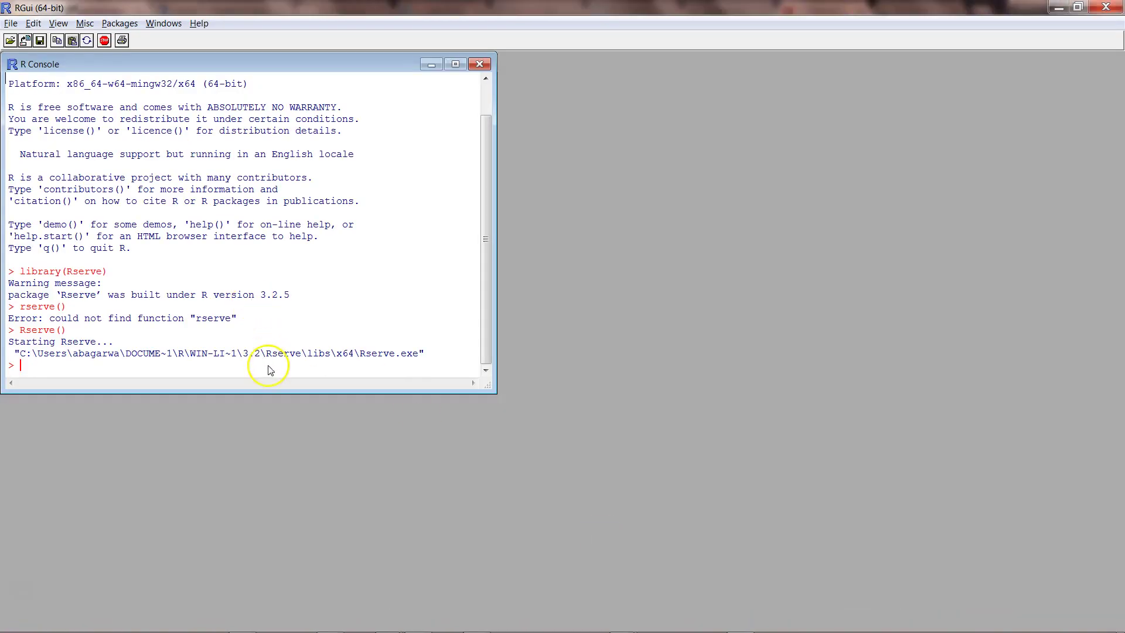
text(install.packages)
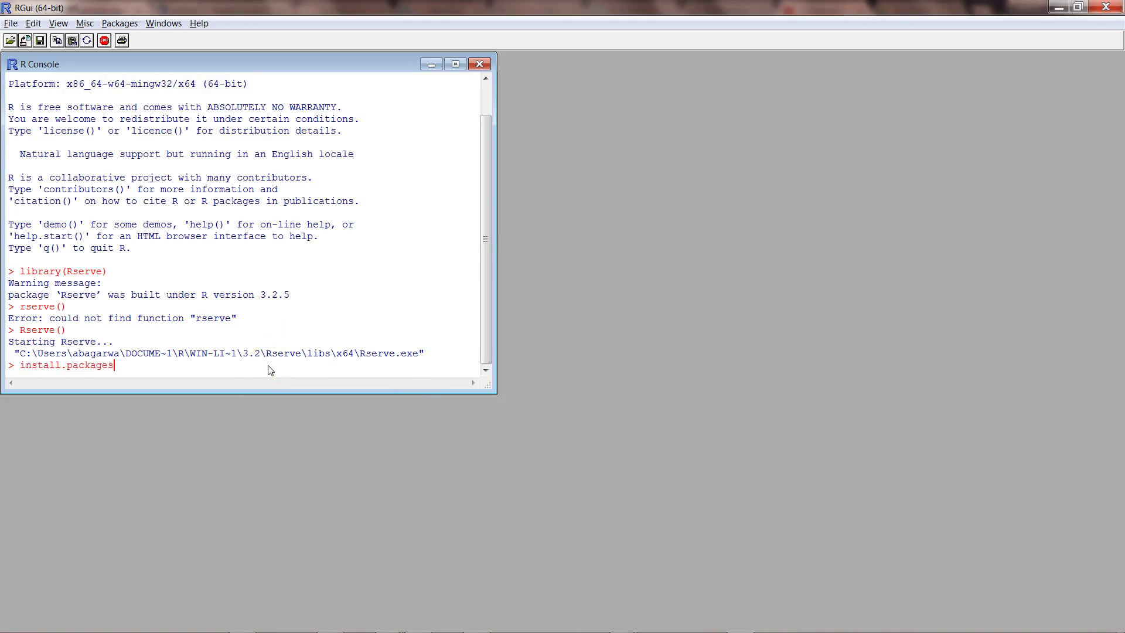
text((""))
key(Left)
key(Left)
key(Left)
text(forecast)
key(End)
Step: Clear the unexecuted install command from the R console prompt and switch back to Tableau
key(Home)
key(Delete)
key(Delete)
key(Delete)
key(Delete)
key(Delete)
key(Delete)
key(Delete)
key(Delete)
key(Delete)
key(Delete)
key(Delete)
key(Delete)
key(Delete)
key(Delete)
key(Delete)
key(Delete)
key(Delete)
key(Delete)
key(Delete)
key(Delete)
key(alt+Tab)
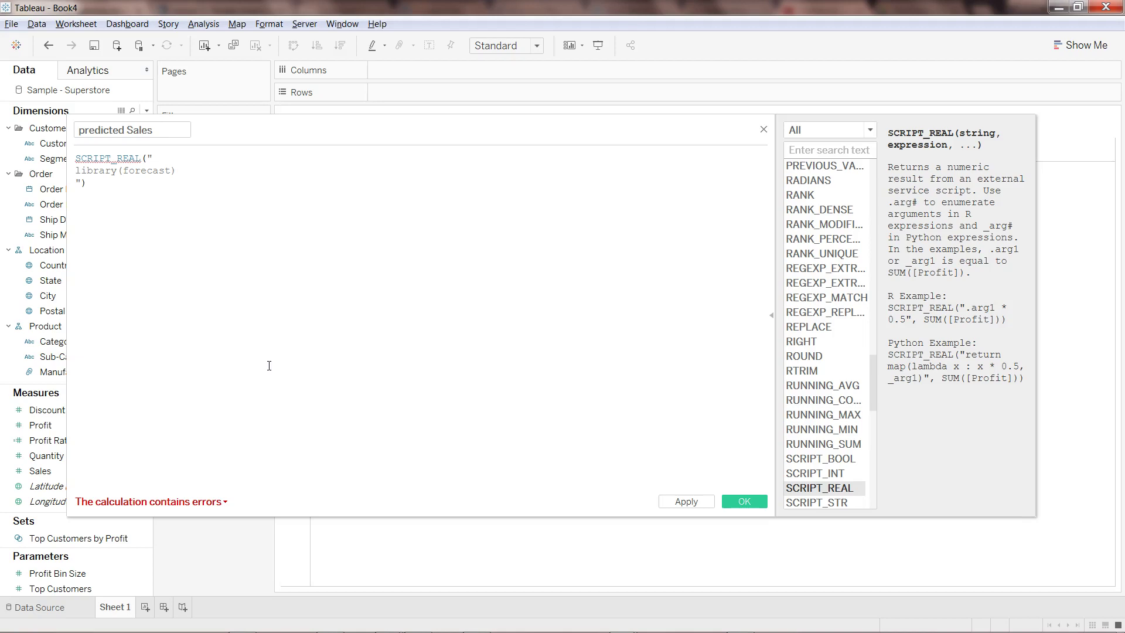
Step: End the library line with a semicolon and add time <- ts() on the line below it
click(232, 171)
text(;)
key(Return)
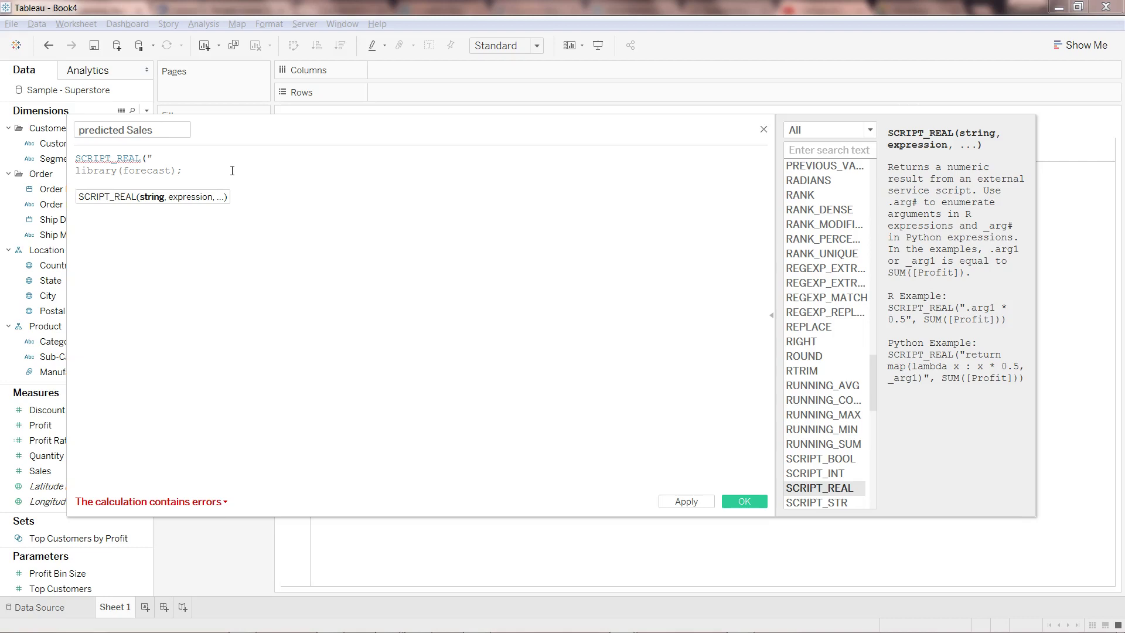
click(230, 182)
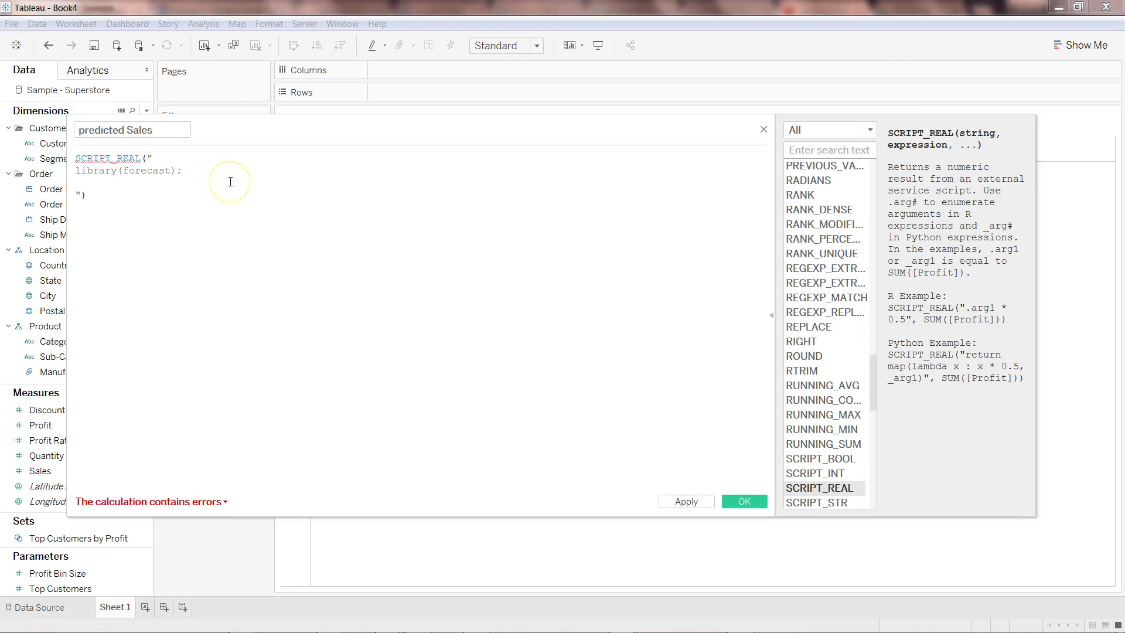
text(time <- ts())
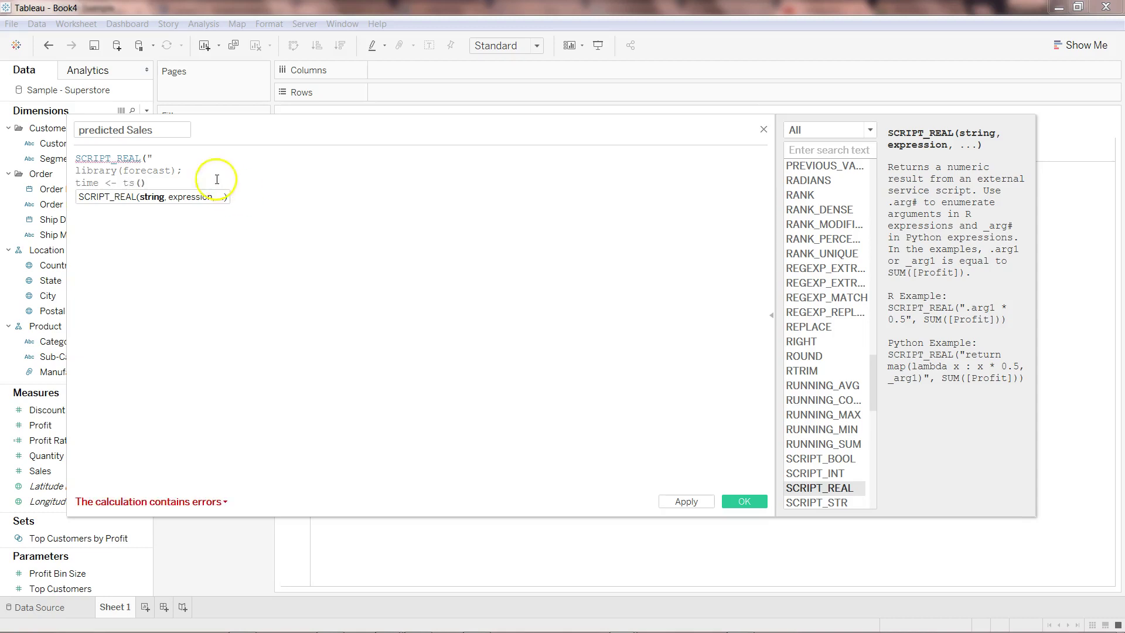
click(139, 183)
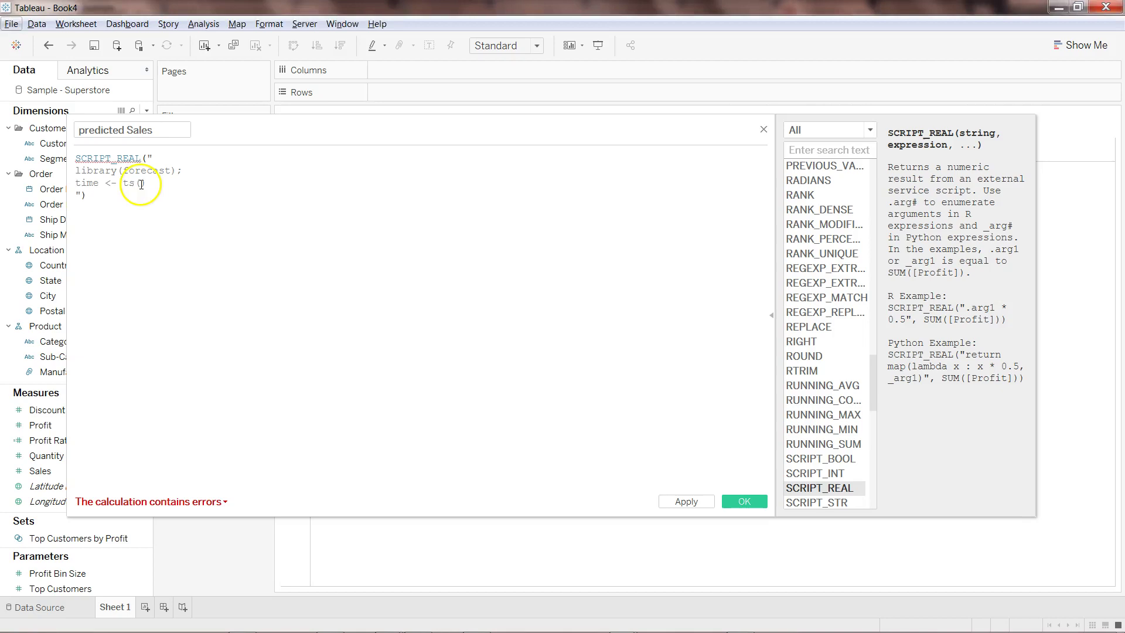
Step: Insert SUM([Sales]) after the closing quote of the script, inside the SCRIPT_REAL parentheses
click(82, 194)
text(sum)
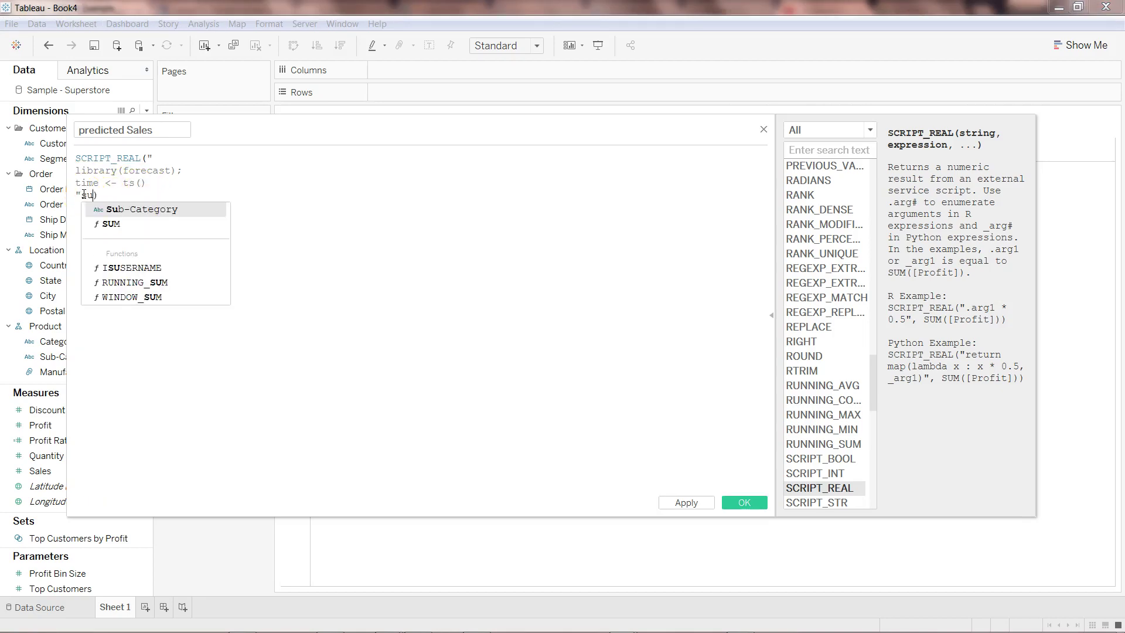
key(Return)
text([Sa)
key(Return)
text())
drag(83, 194, 151, 191)
key(BackSpace)
Step: Fill the ts() call with .arg1 and start = c(2014,1)
text(.arg1)
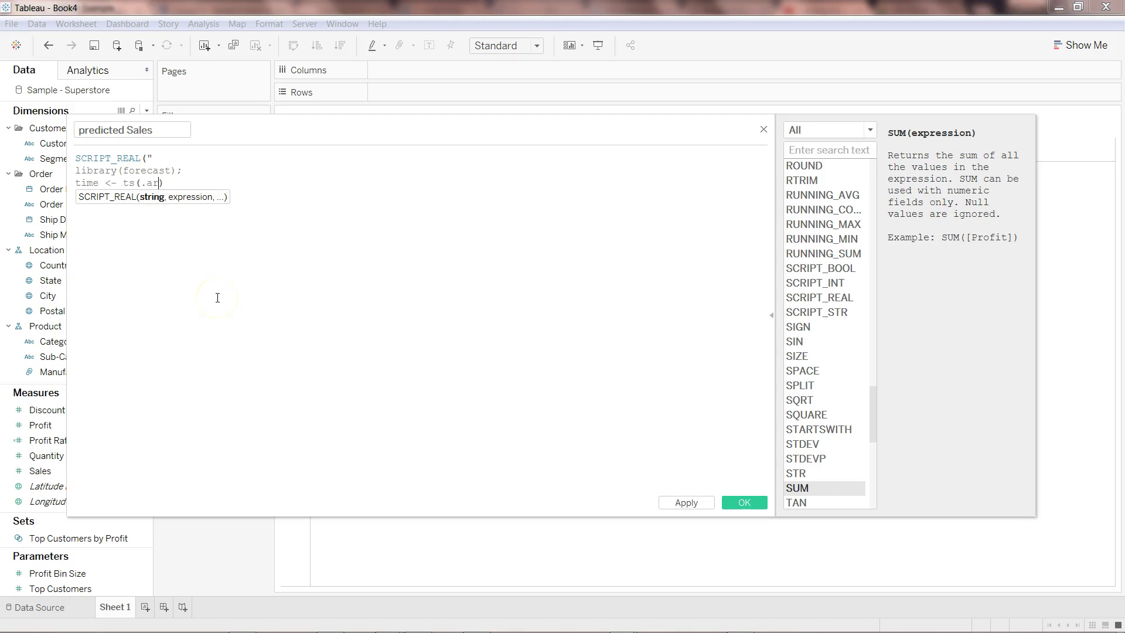
text(,start)
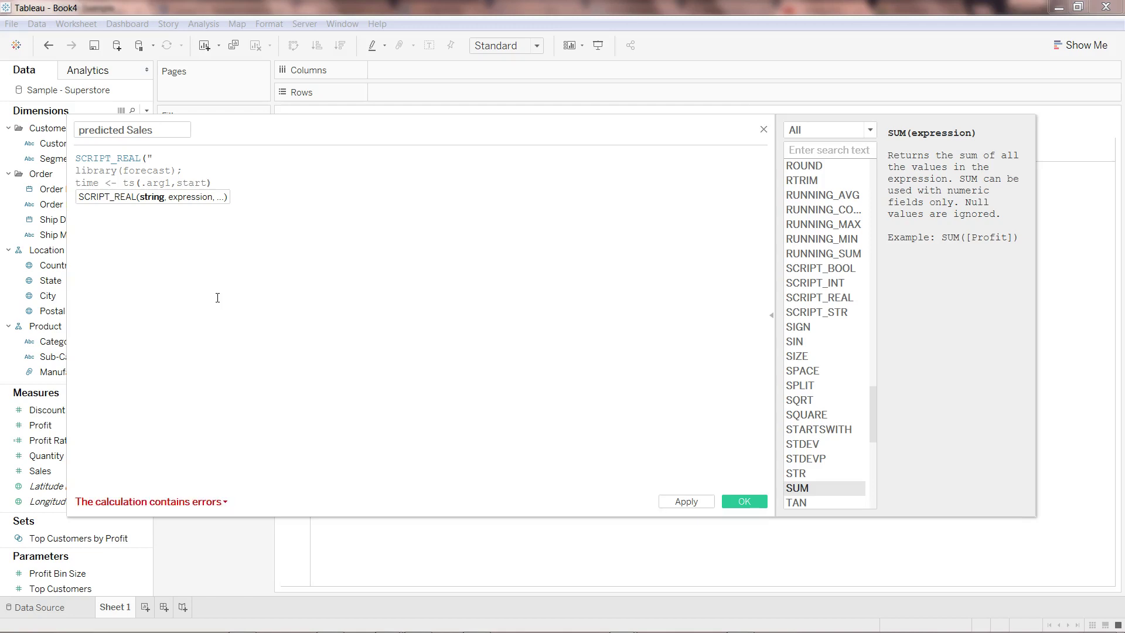
text( = c()
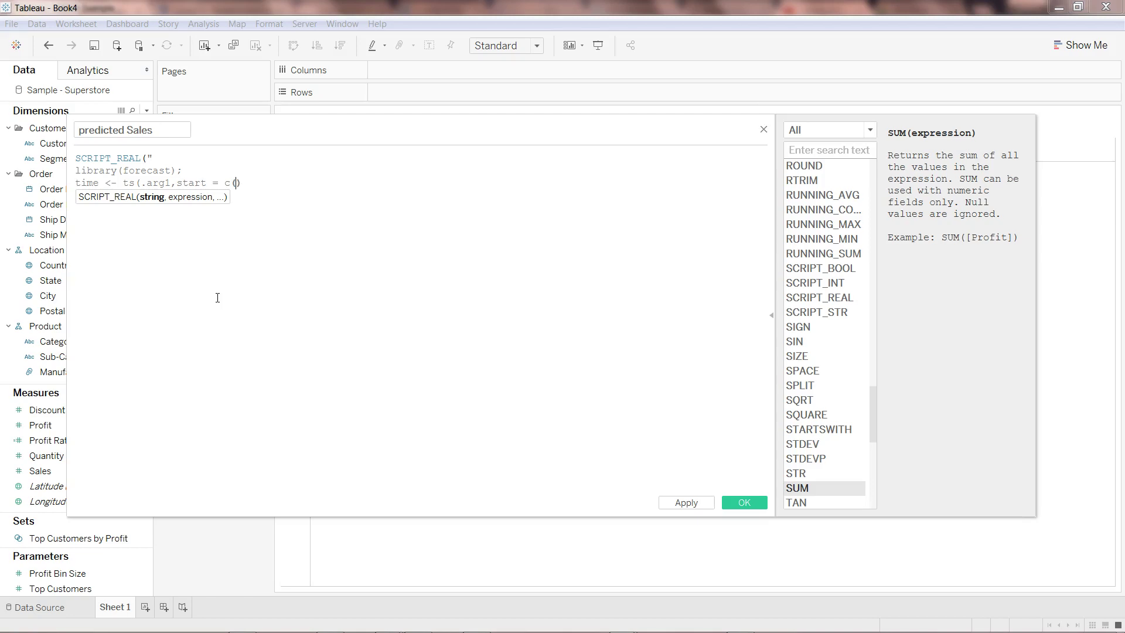
text(2014,1))
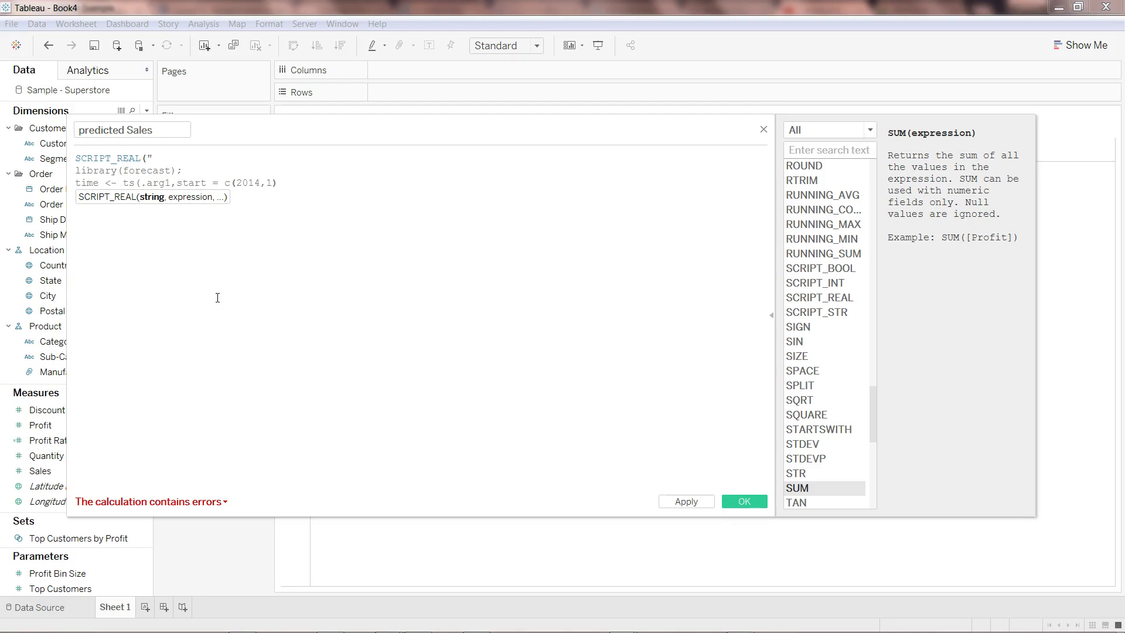
Step: Add frequency=12 to the ts() call and close the line with a semicolon, keeping SUM([Sales]) on the line below
text(, freq)
key(BackSpace)
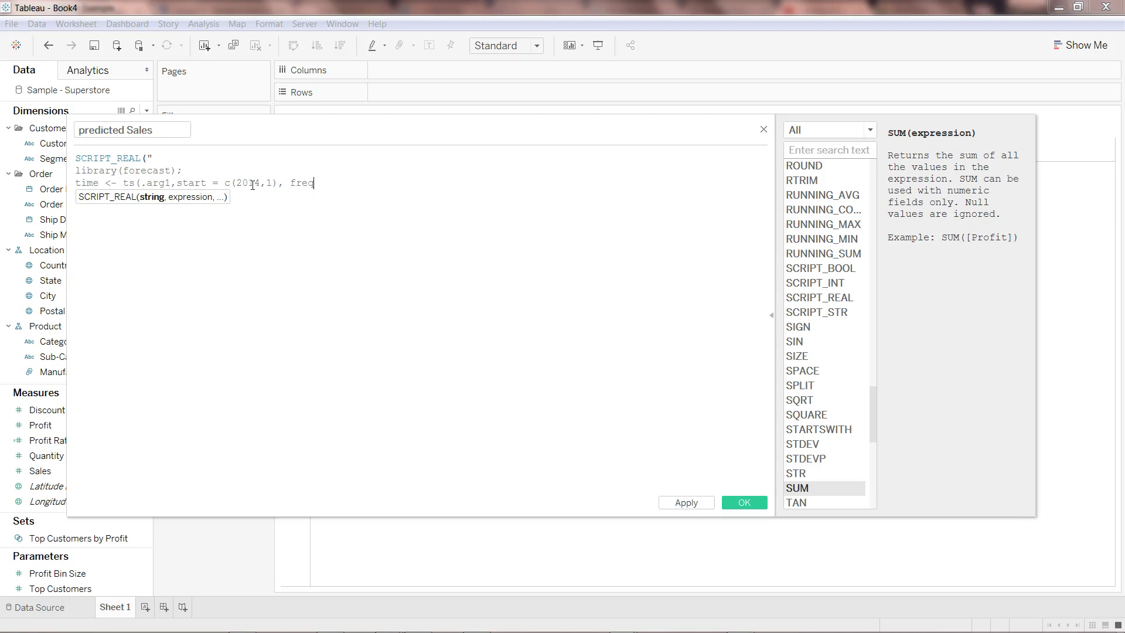
text(uency=12)
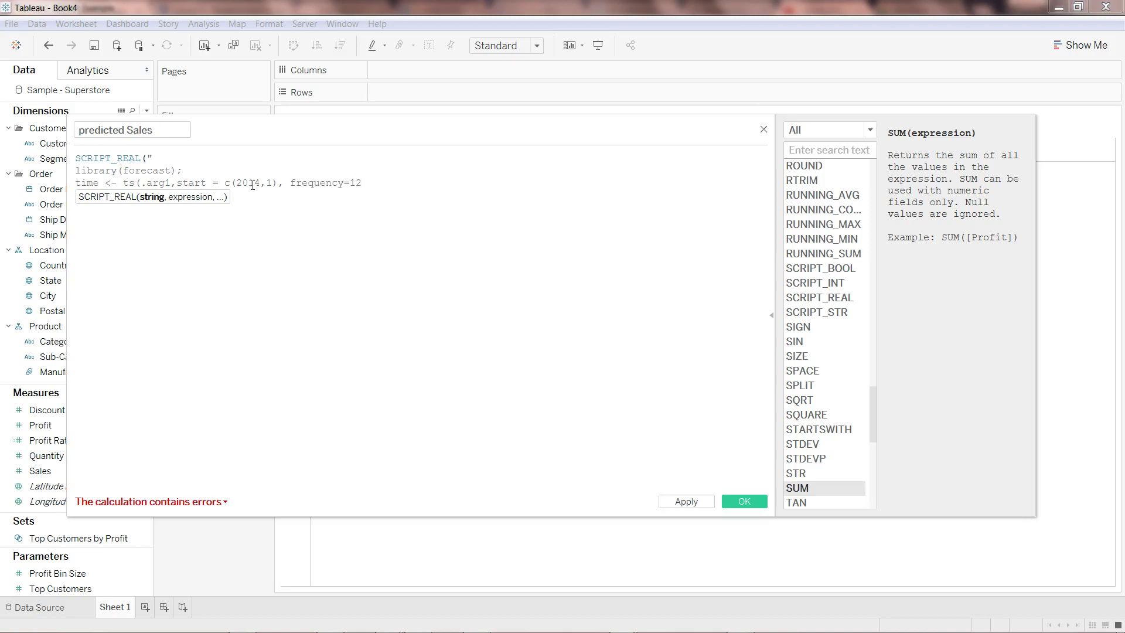
text())
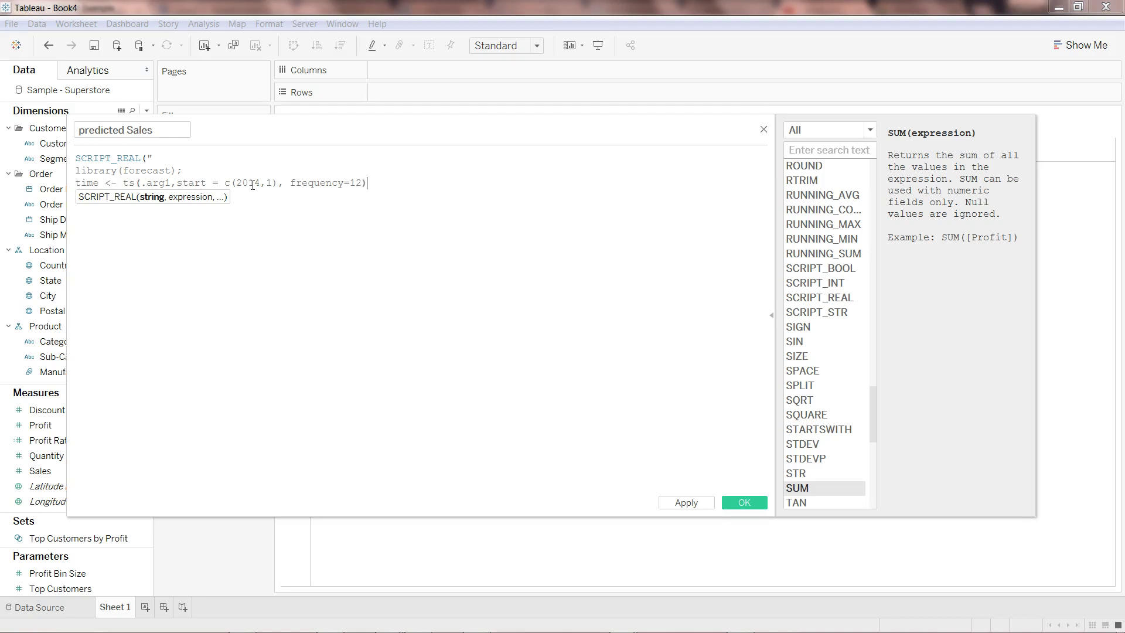
text(;)
key(Return)
text("SUM([Sales])))
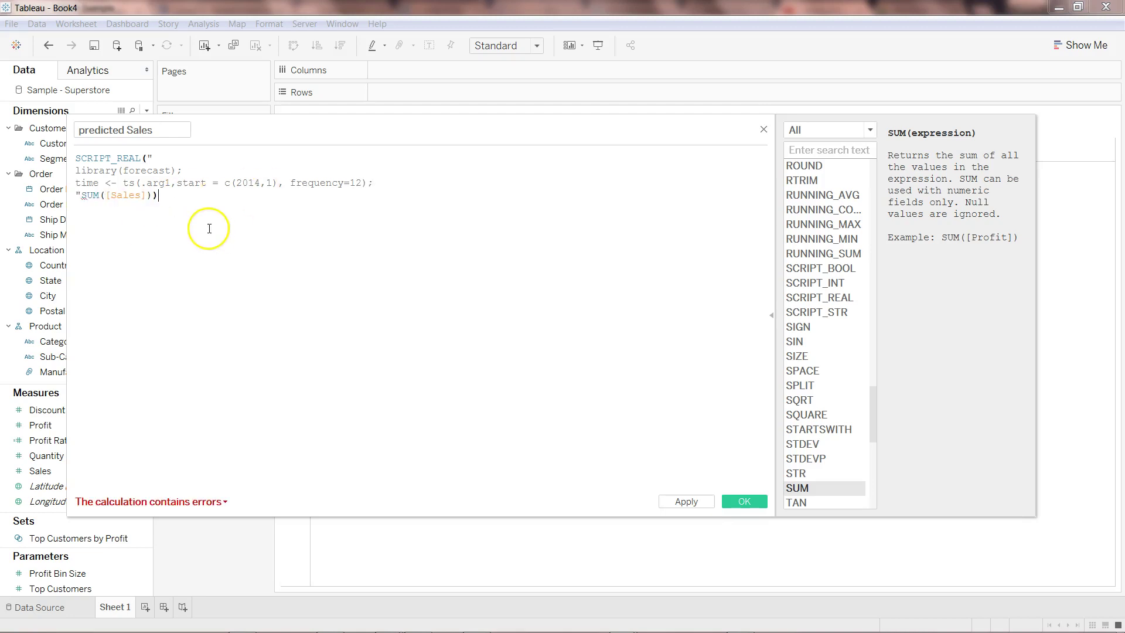
Step: Add a line below the ts() line that assigns auto.arima to arima_model using <-
click(157, 184)
drag(157, 184, 351, 183)
click(357, 183)
click(379, 189)
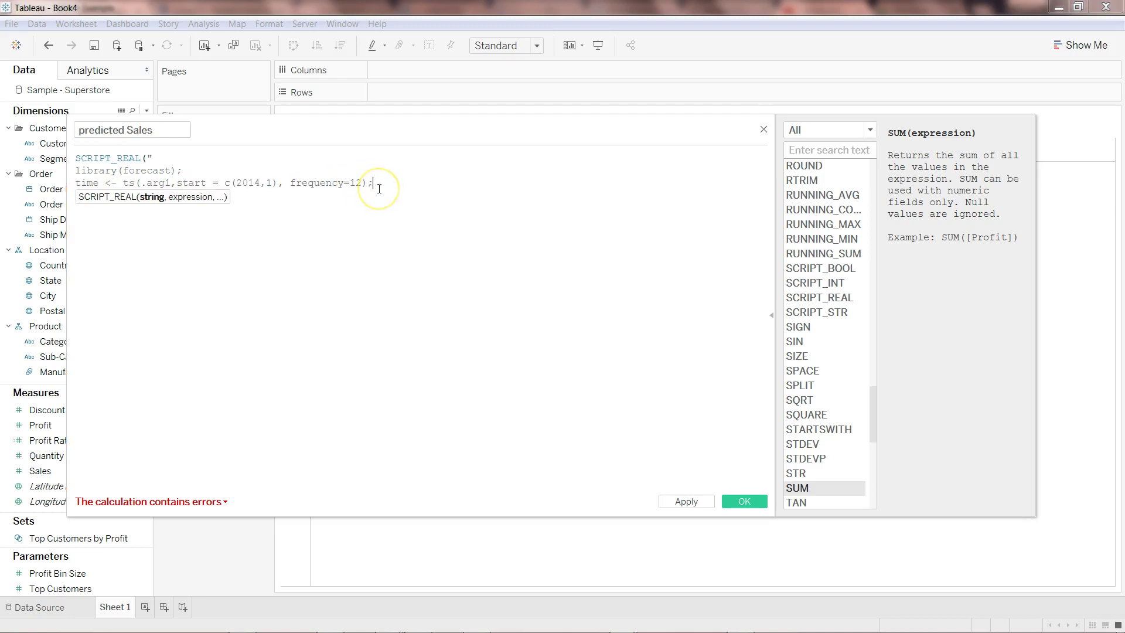
key(Return)
text(a)
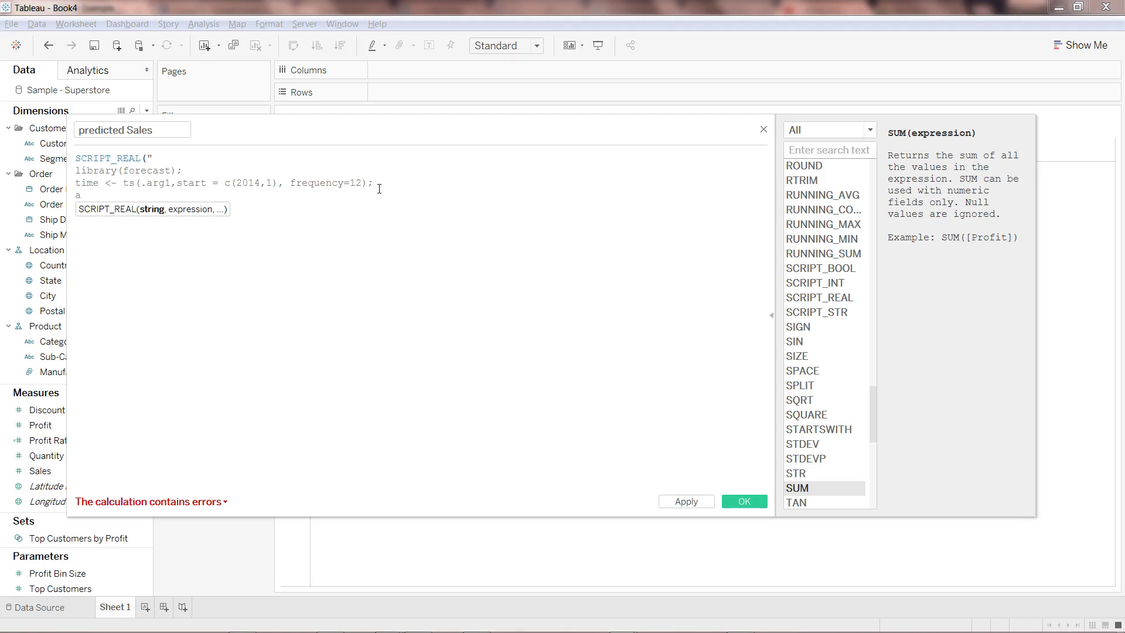
text(rima)
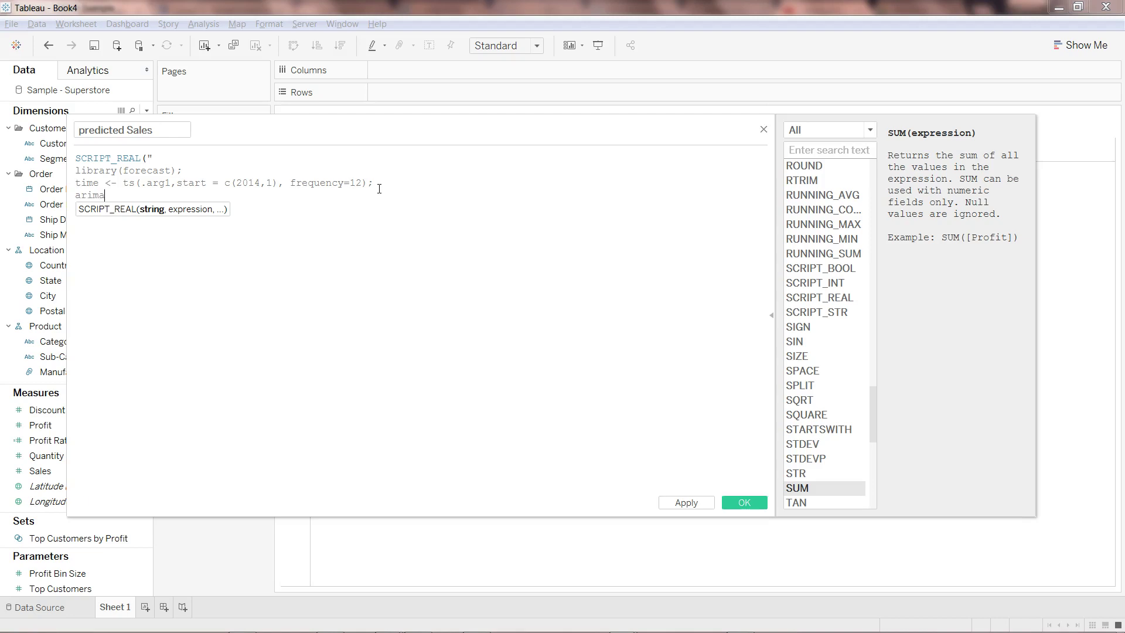
text(_model <- auto.ari)
key(BackSpace)
key(BackSpace)
key(BackSpace)
text(ima)
Step: Add parentheses with time as the argument to auto.arima and end the line with a semicolon
text(())
text(time)
click(83, 185)
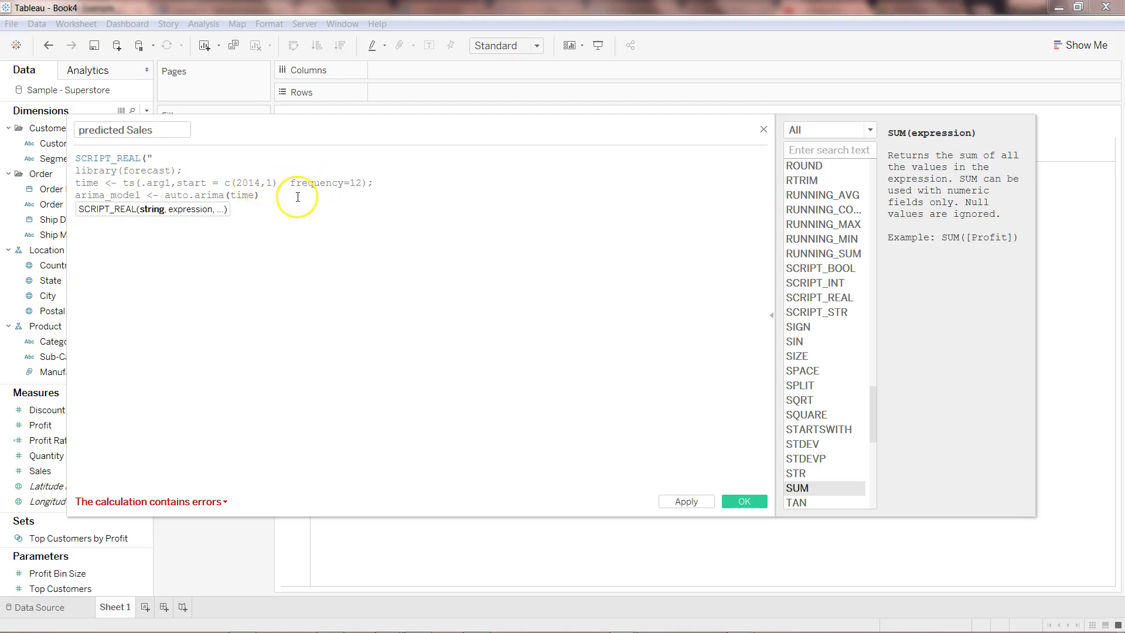
text(;)
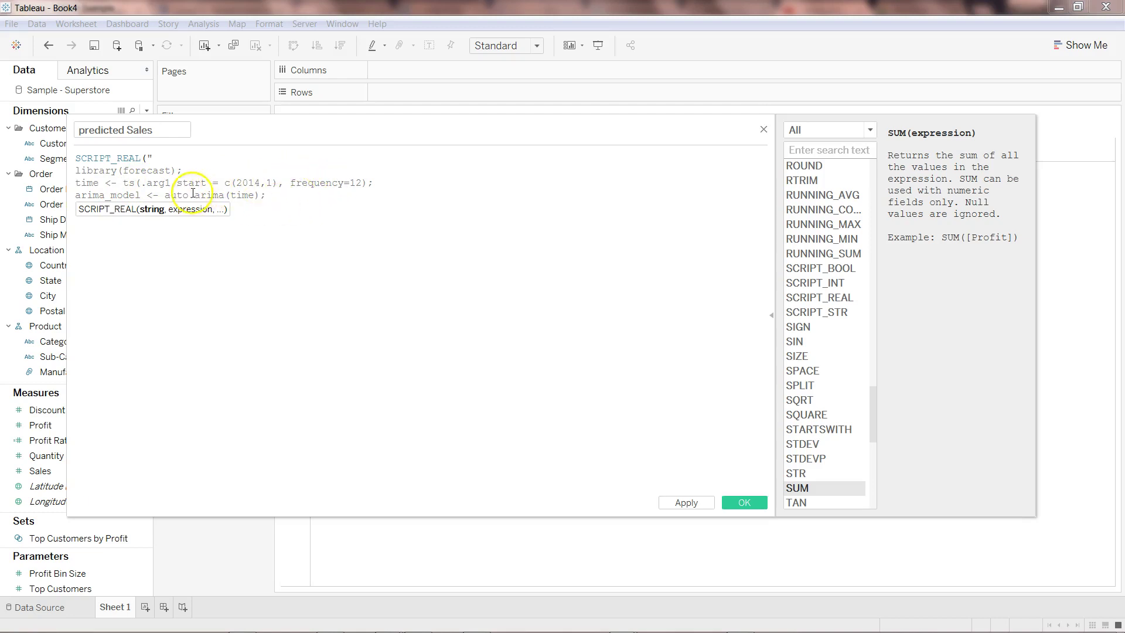
mouse_move(75, 196)
mouse_down()
mouse_move(272, 213)
mouse_move(259, 195)
mouse_up()
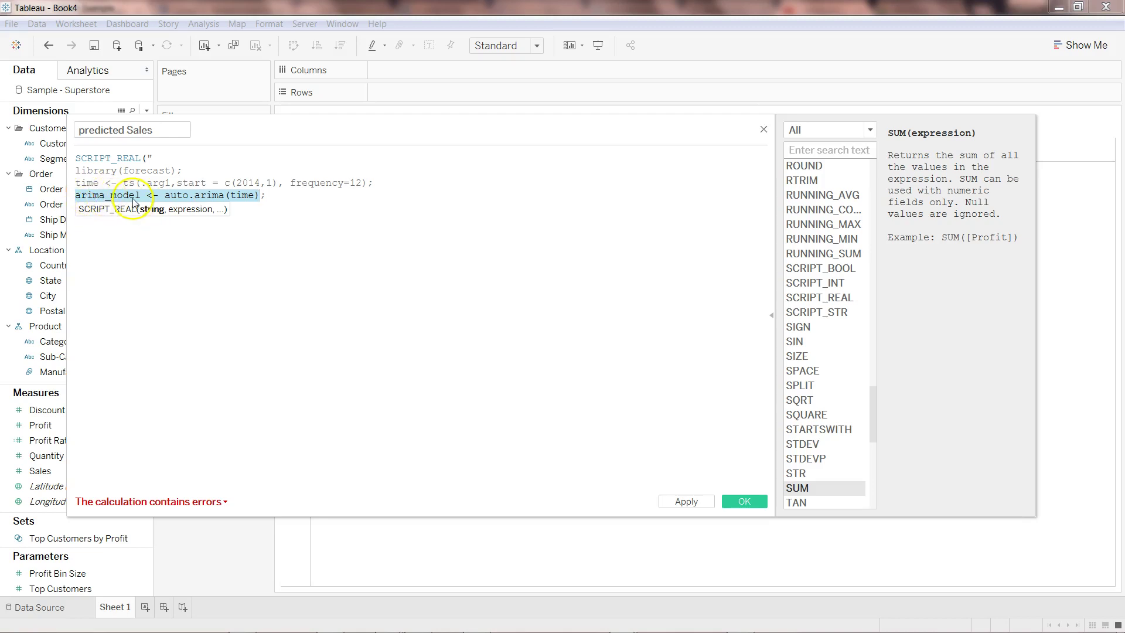
Step: Add the line forecasted <- forecast(arima_model,h=12); below the auto.arima line
click(285, 195)
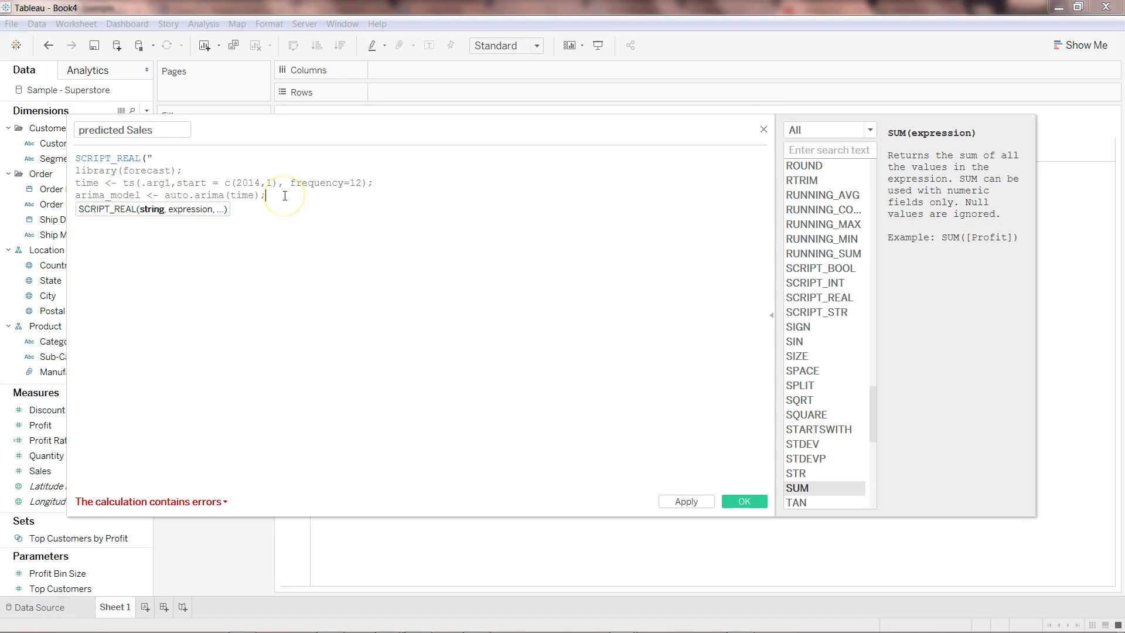
key(Return)
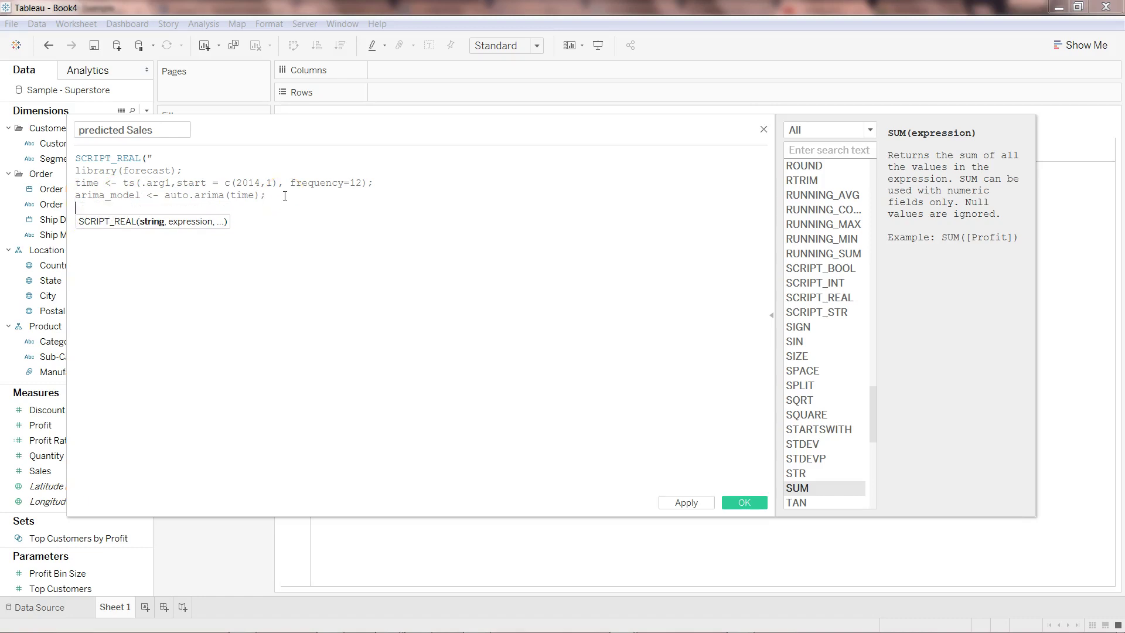
text(forecast)
text(ed)
text( <- forecast)
text(()
text(arima)
text(_m)
text(odel)
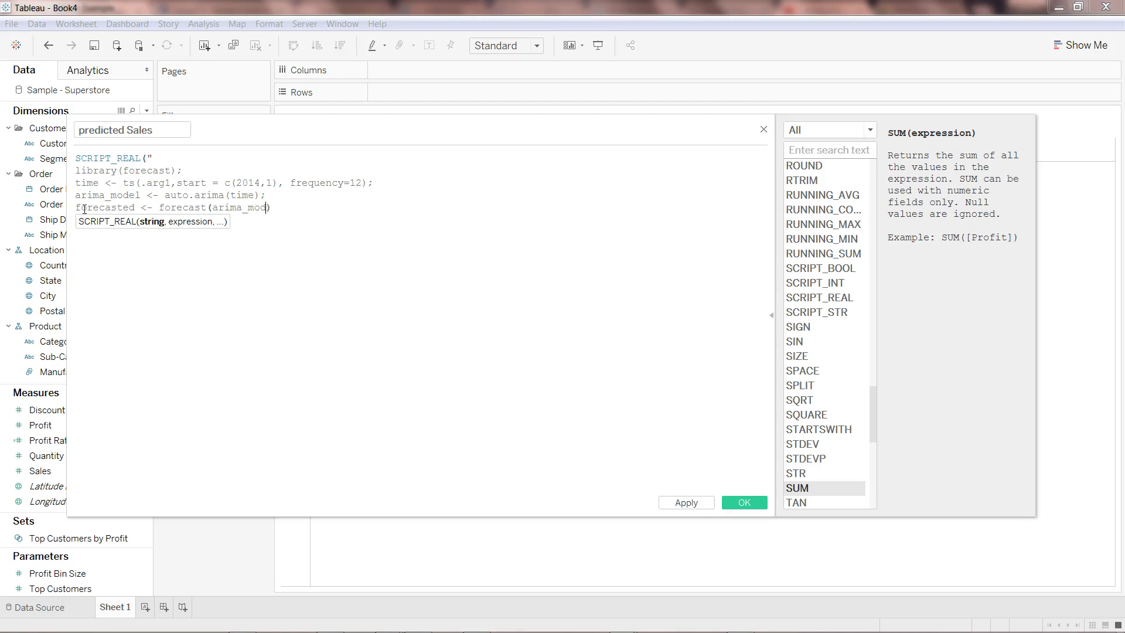
text(,h=12))
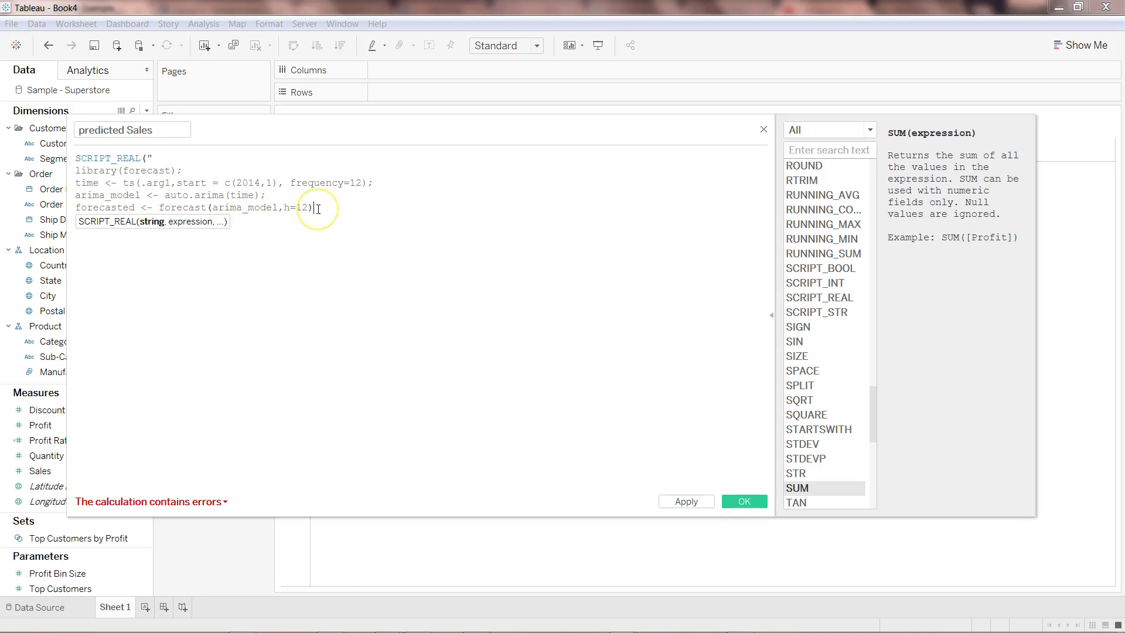
text(;)
Step: Add the line n <- length(.arg1); below the forecasted line
key(Return)
click(176, 218)
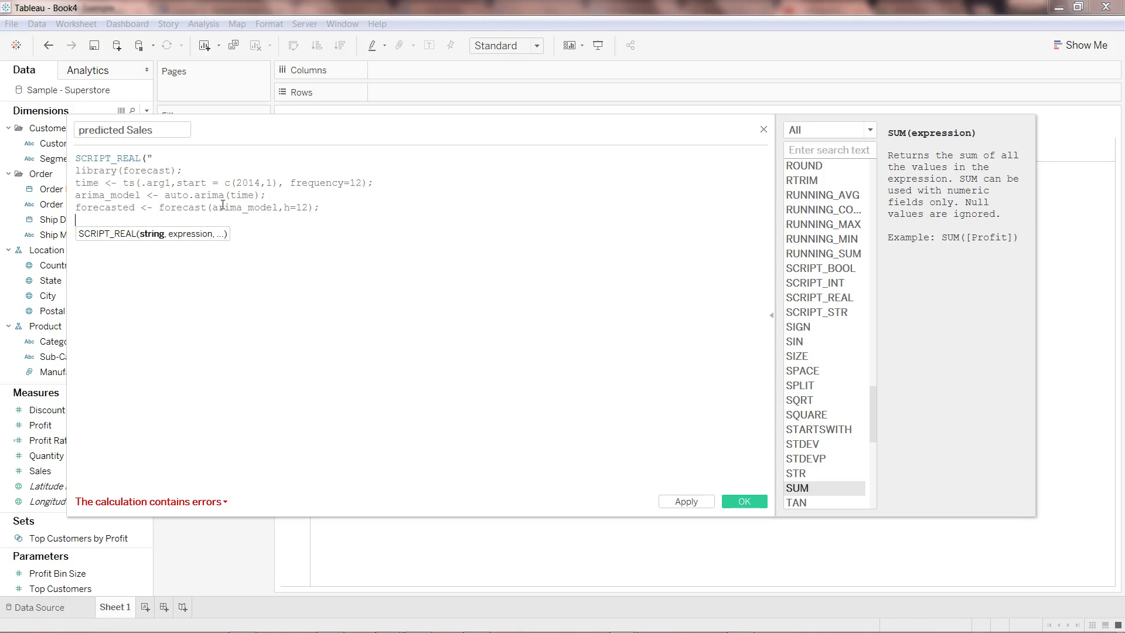
text(n <- leng)
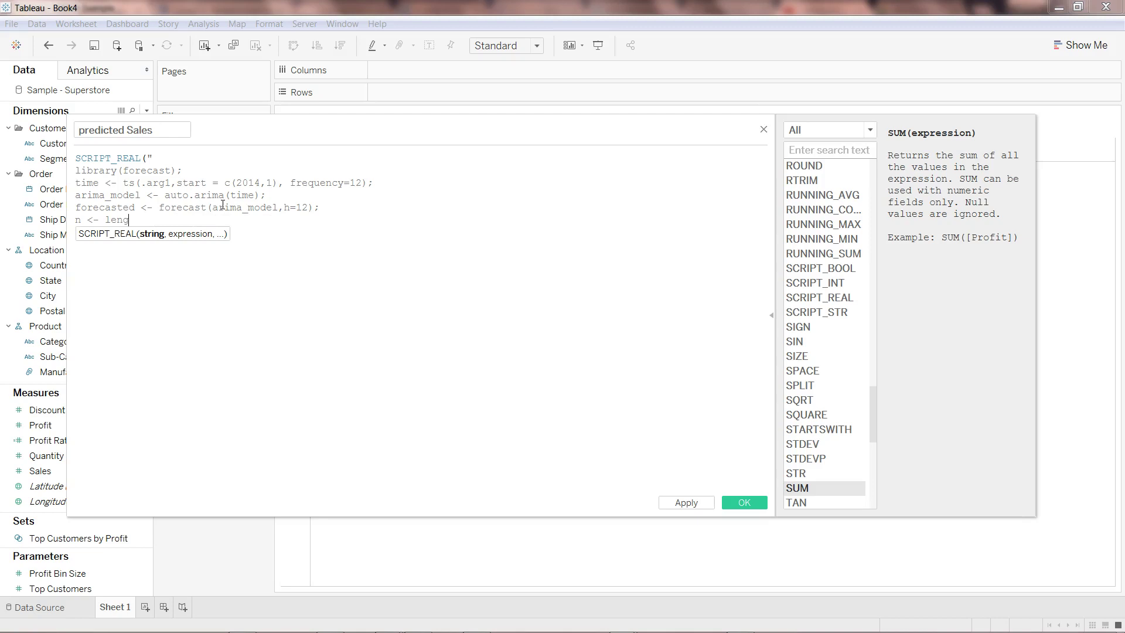
text(th())
click(147, 220)
text(.arg1)
Step: Begin an append() call on the line below the length line, with .arg1[12+1]:n as its first argument
key(Return)
text(ap)
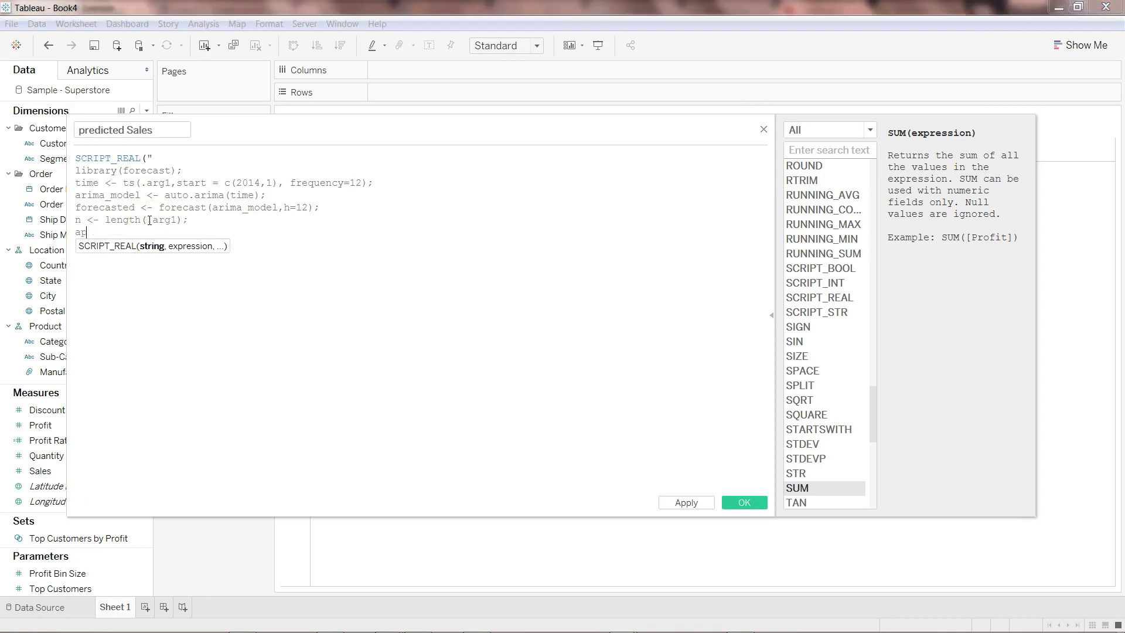
text(pend())
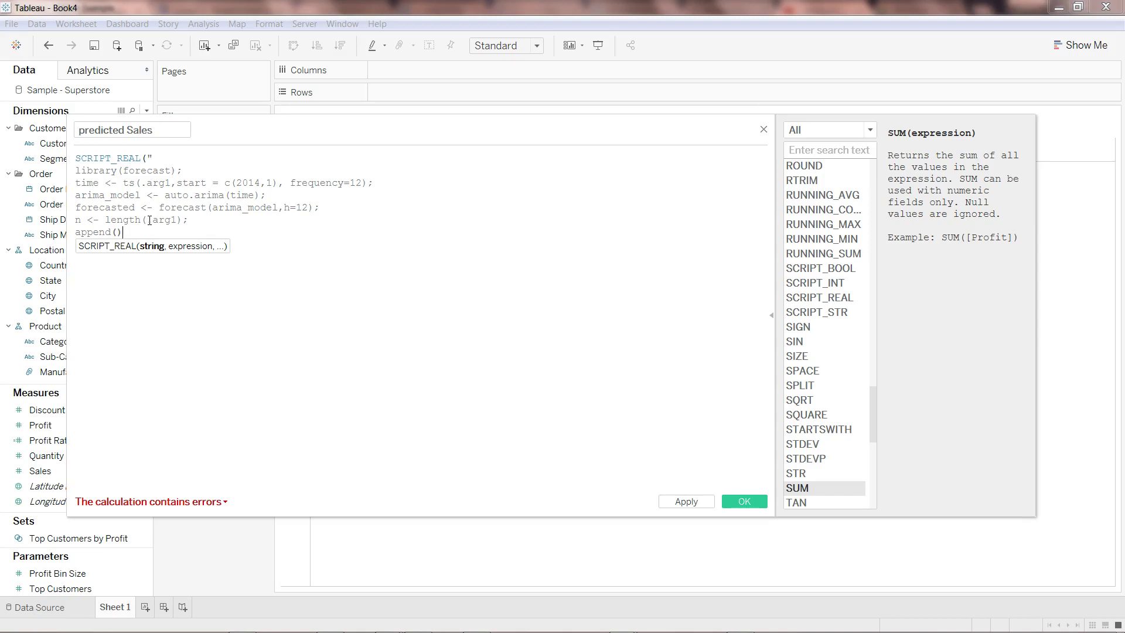
text(.arg1)
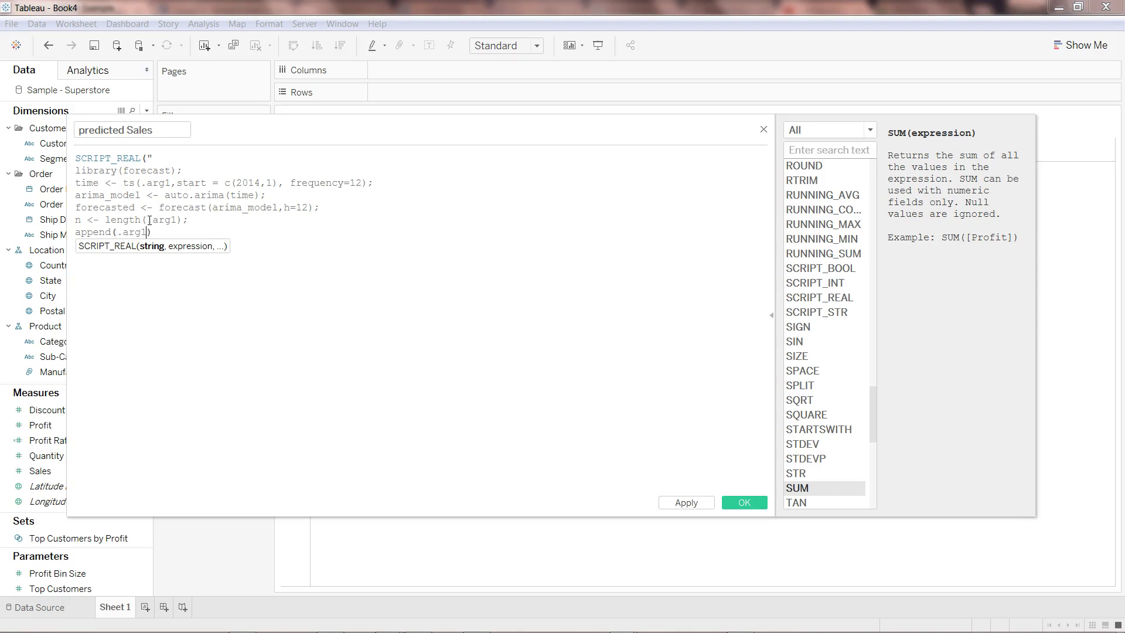
text([])
key(Left)
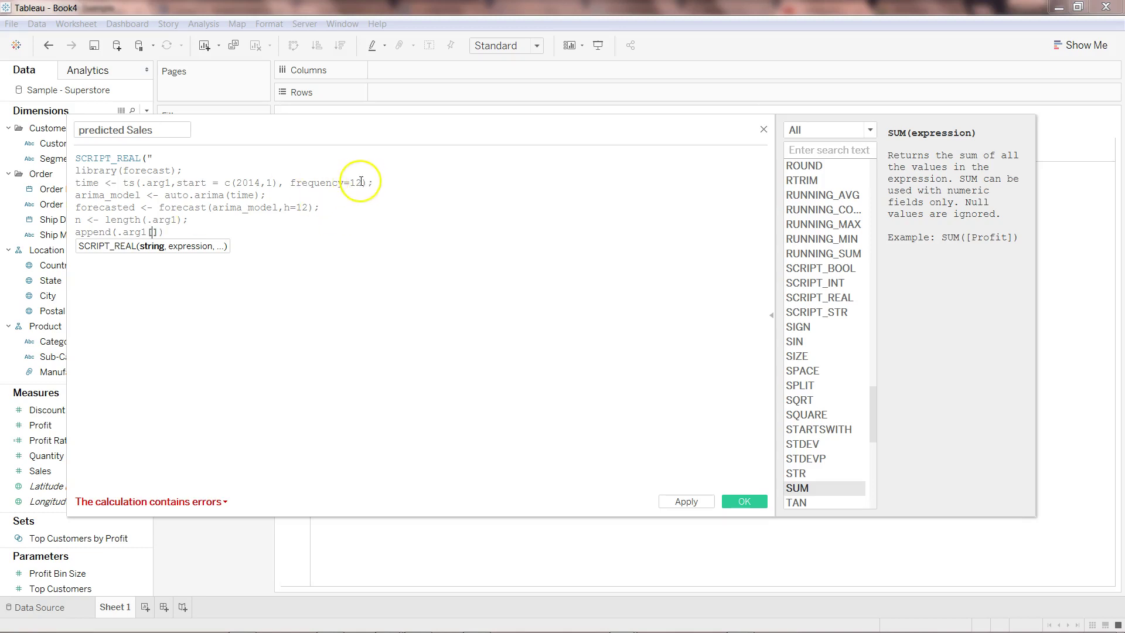
text(12)
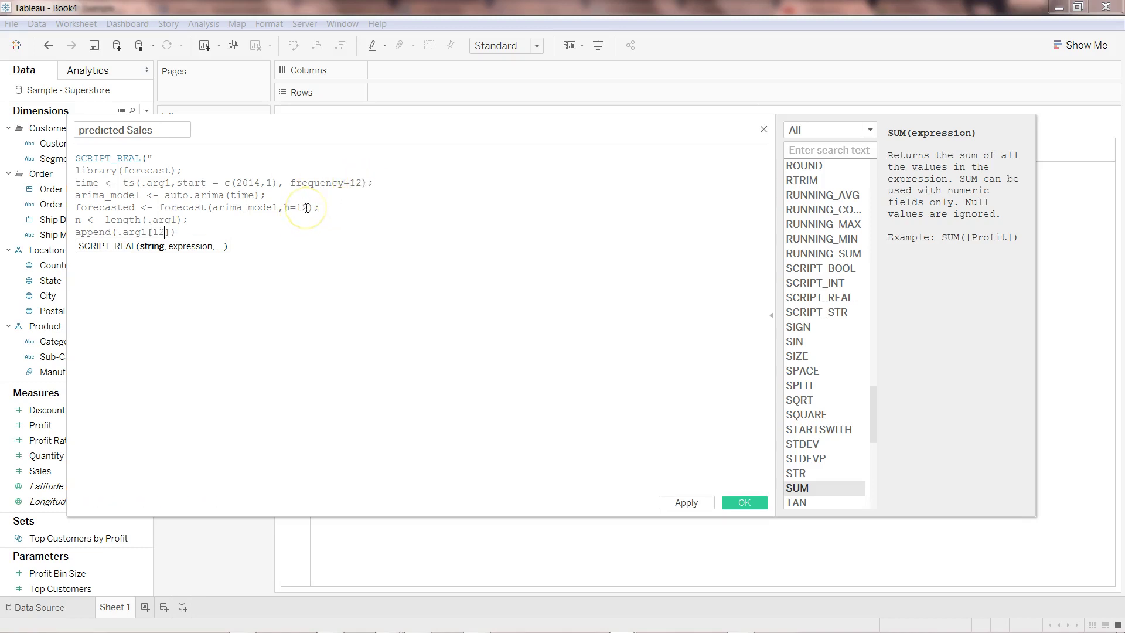
text(+1]:n,)
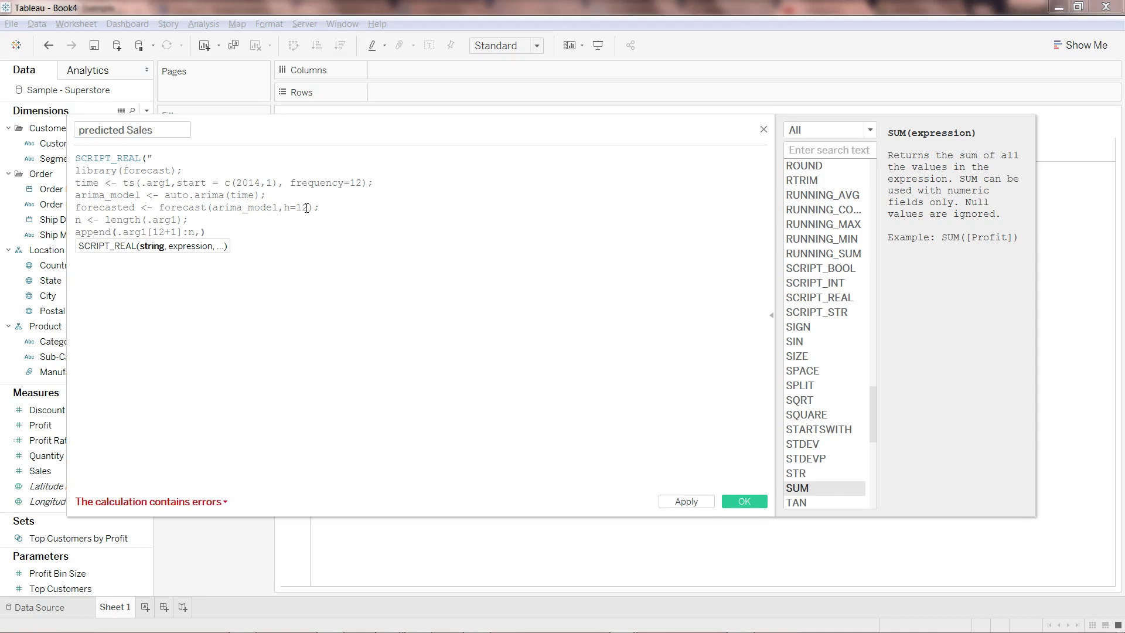
Step: Complete the append() call with forecasted$mean and n-12 as its second and third arguments
text(forecasted)
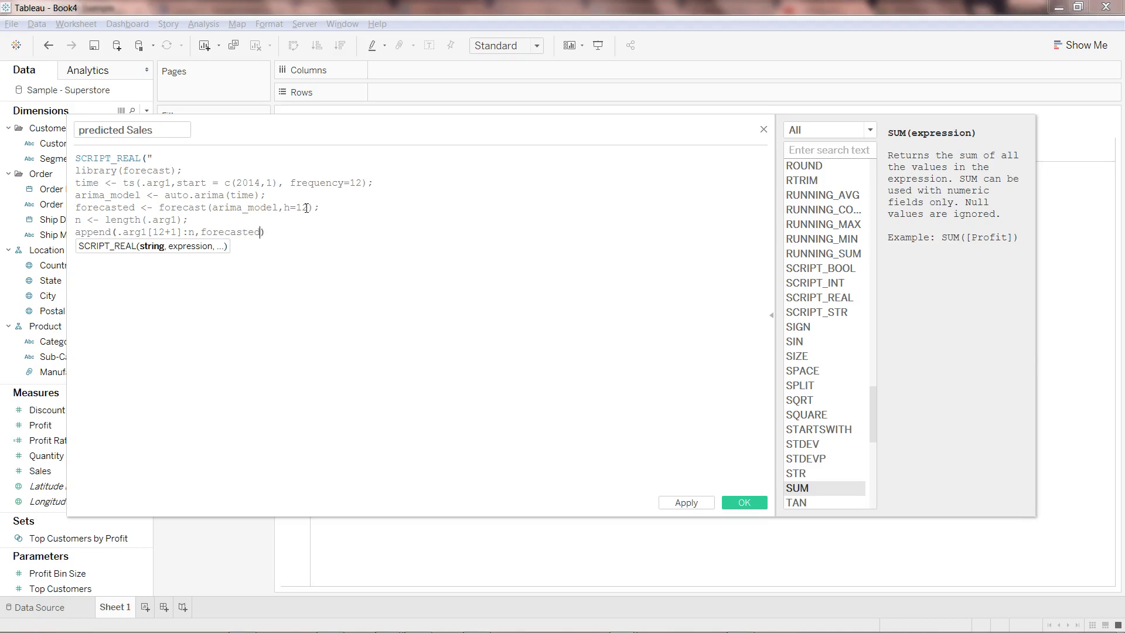
text($mean,)
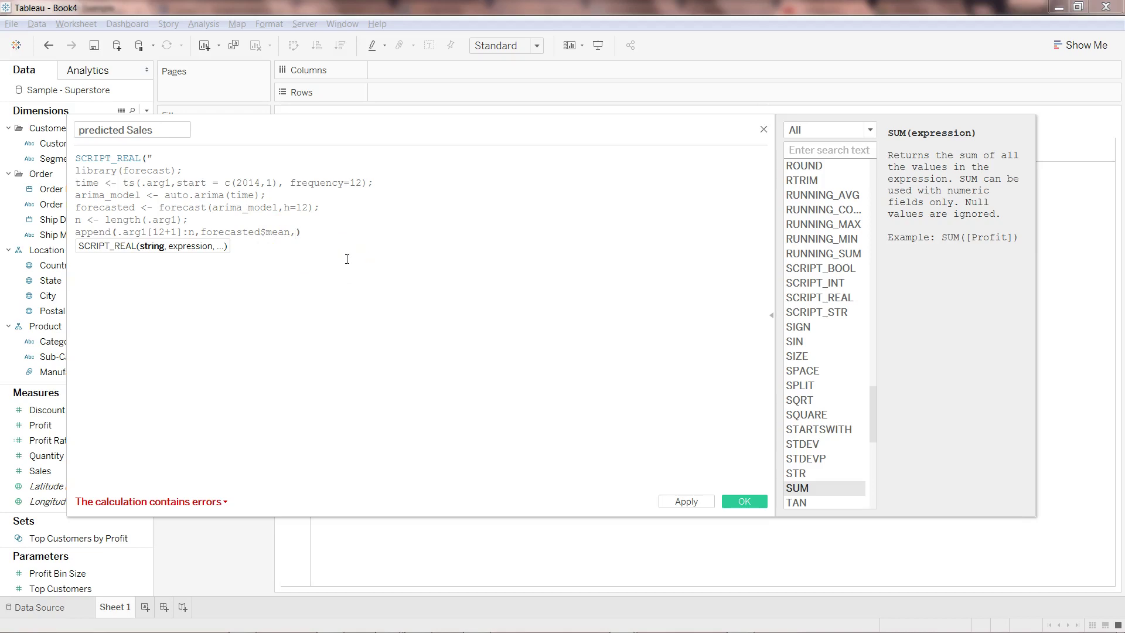
text(n)
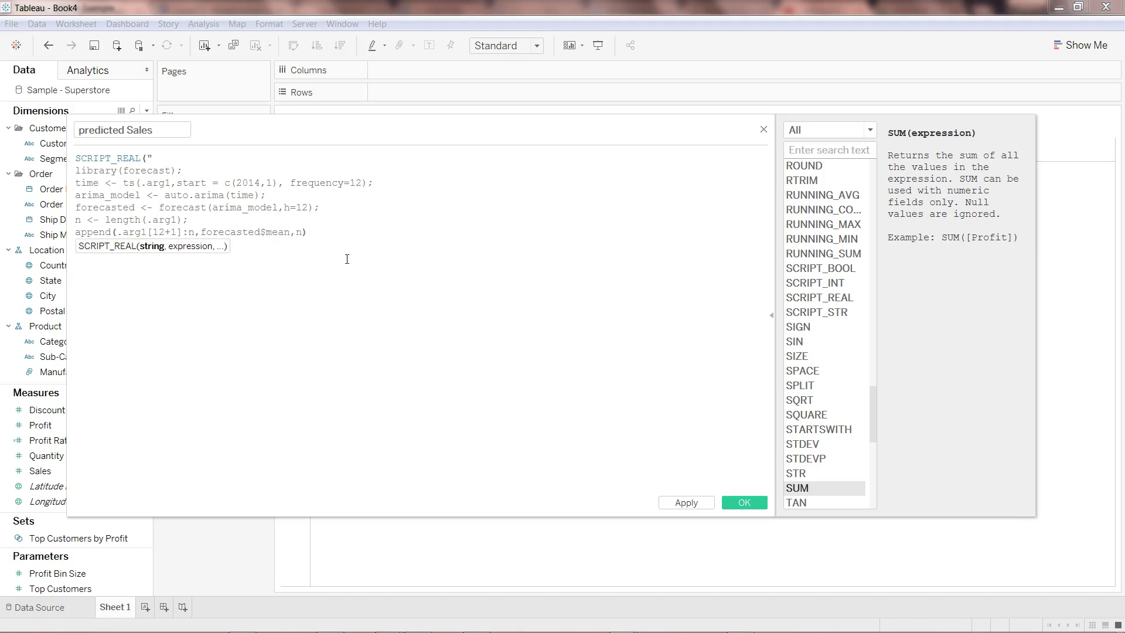
text(-12)
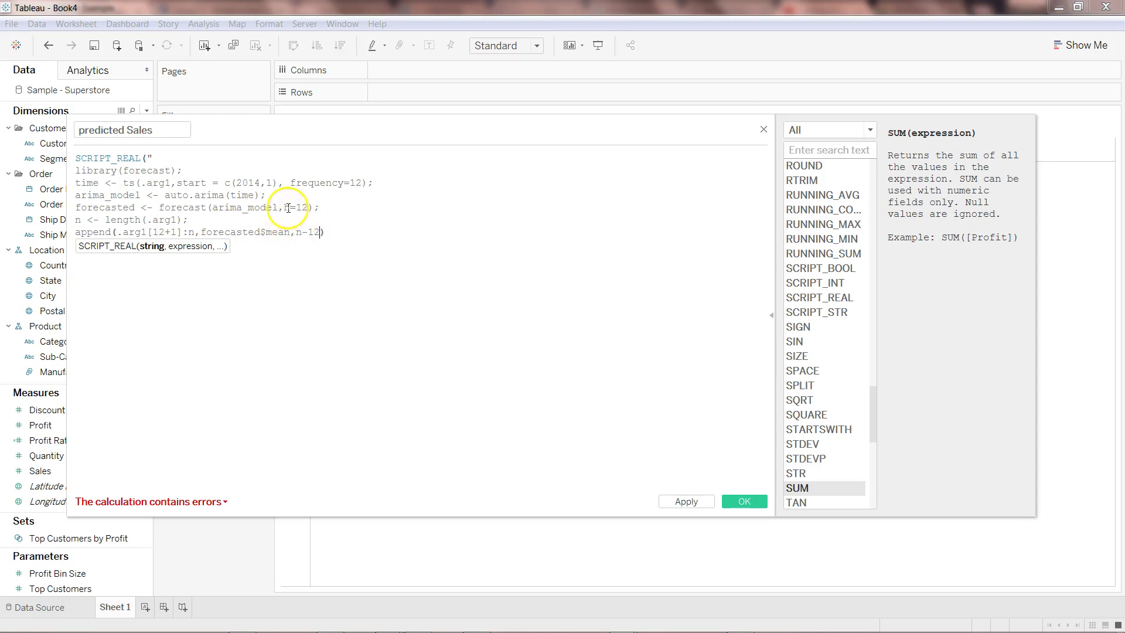
click(342, 227)
key(BackSpace)
text())
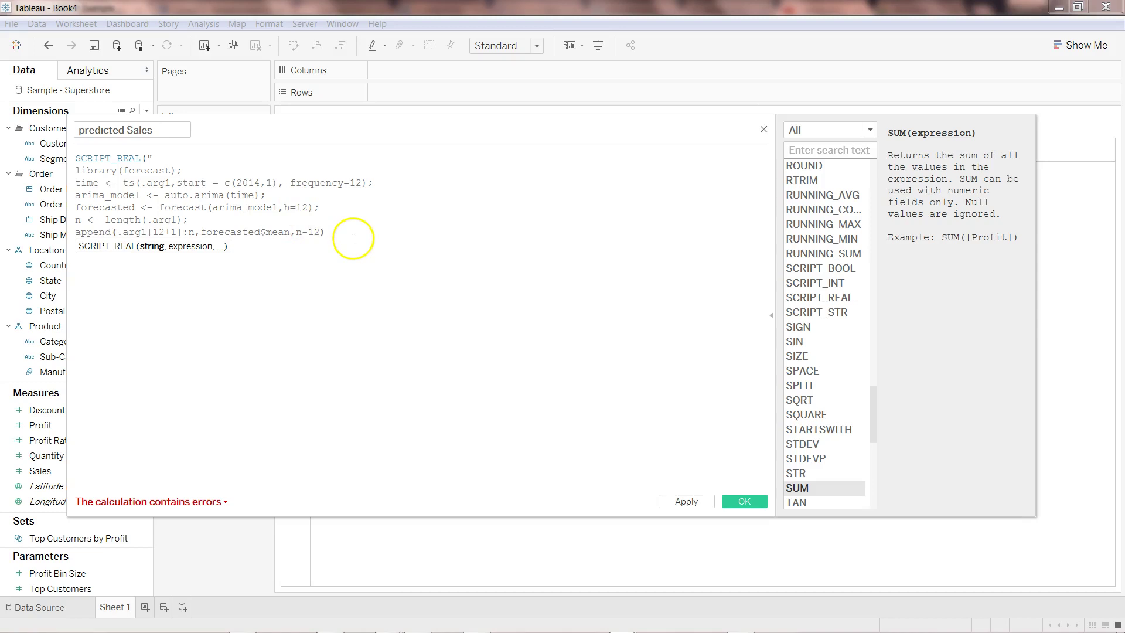
Step: Put the closing quote and SUM([Sales]) on their own line below append(), separated by a comma
key(Return)
text("SUM([Sales])))
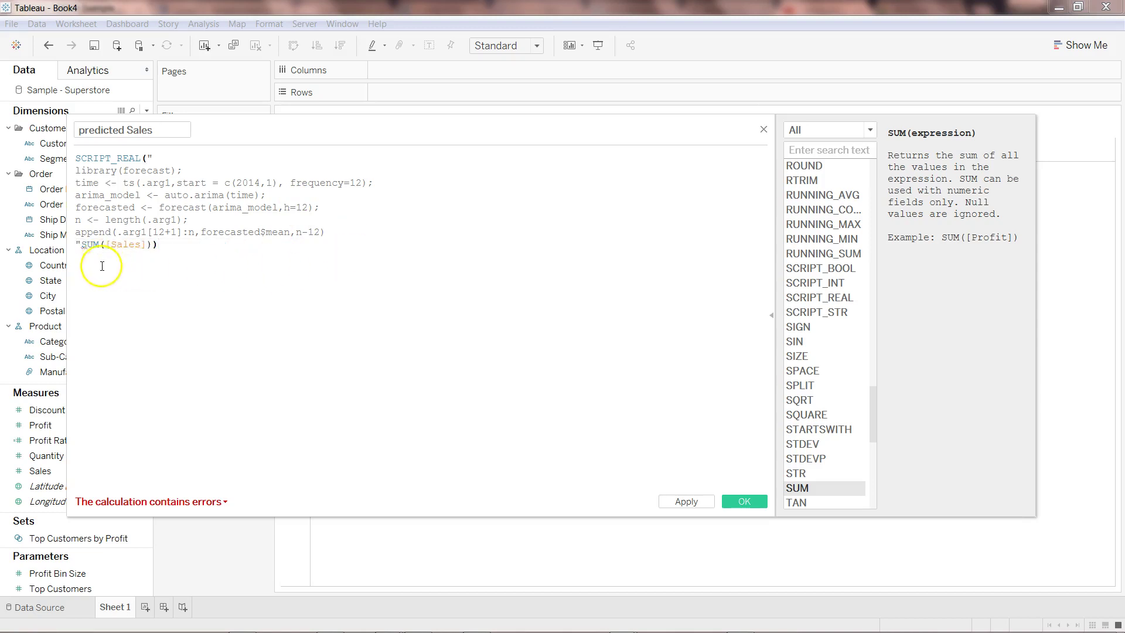
click(82, 244)
text(,)
click(190, 244)
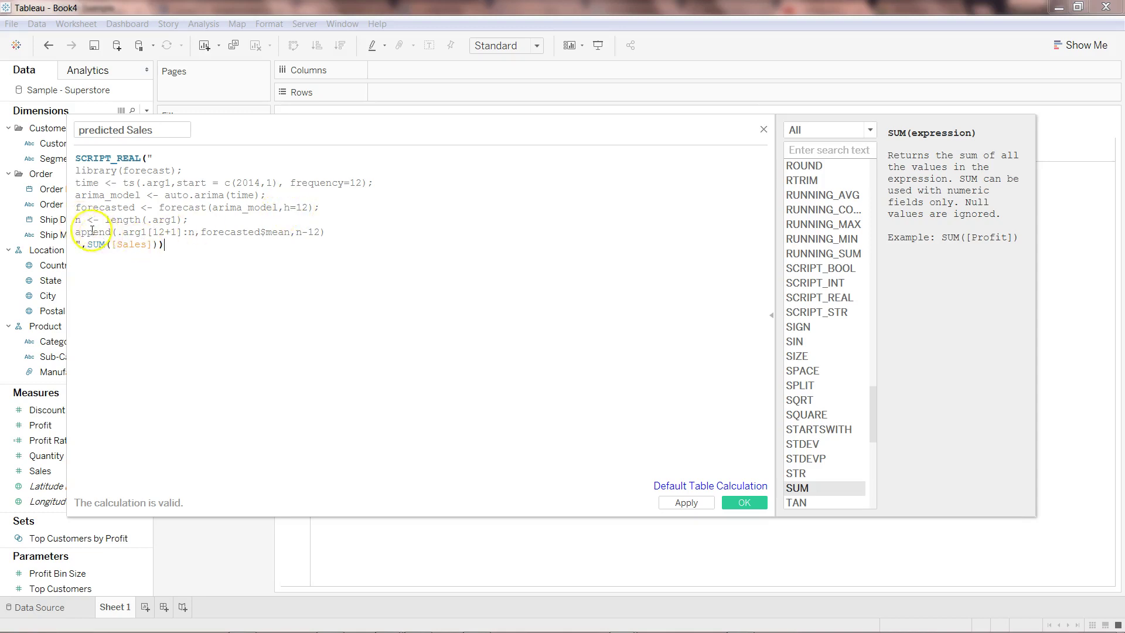
Step: Check the length and append lines of the script, and save the predicted Sales calculated field
drag(75, 219, 321, 233)
click(178, 219)
click(118, 234)
click(273, 232)
click(298, 233)
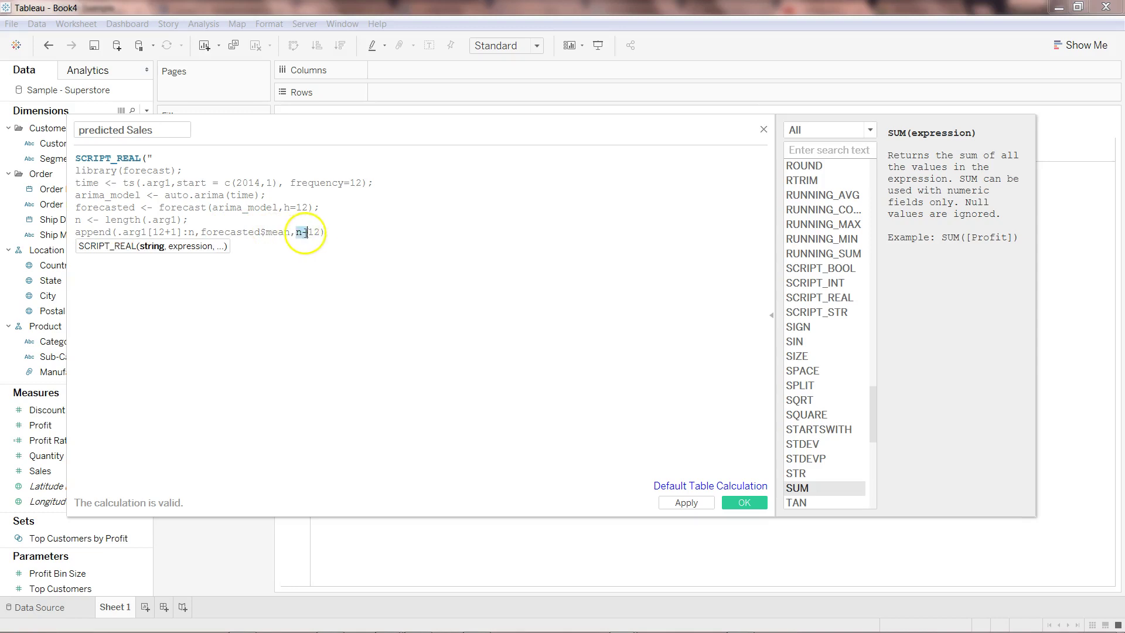
click(317, 233)
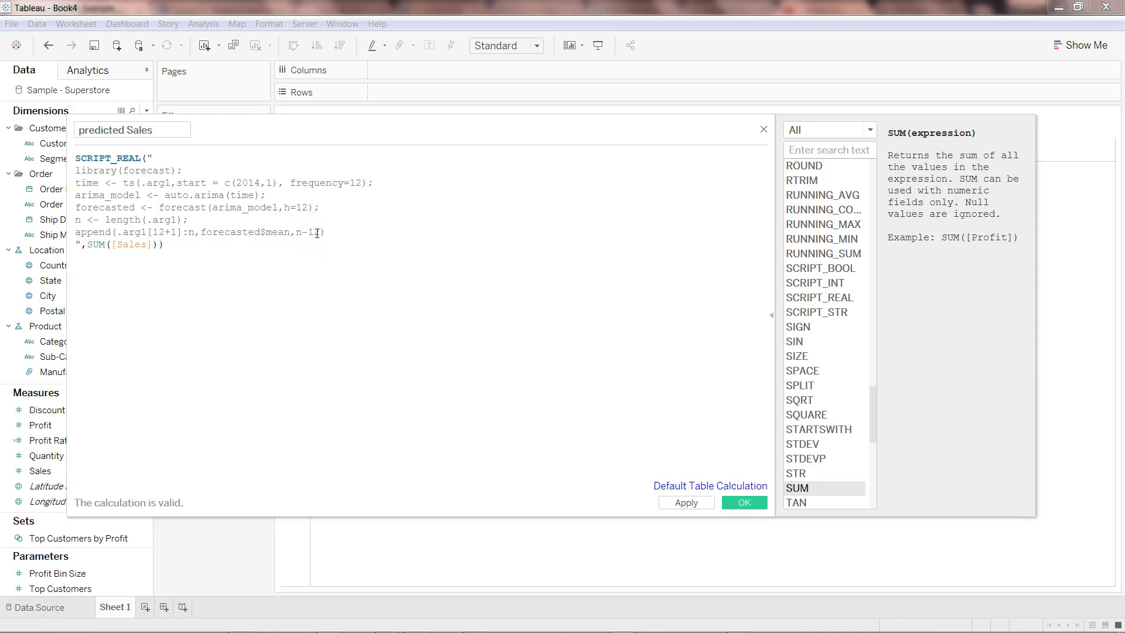
click(678, 506)
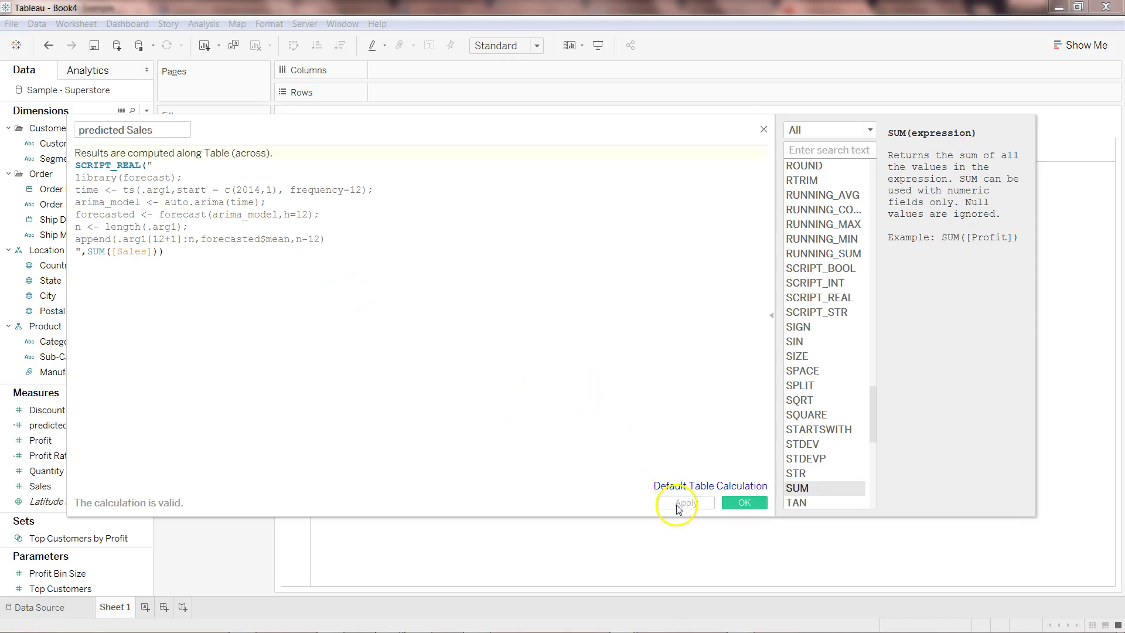
click(745, 503)
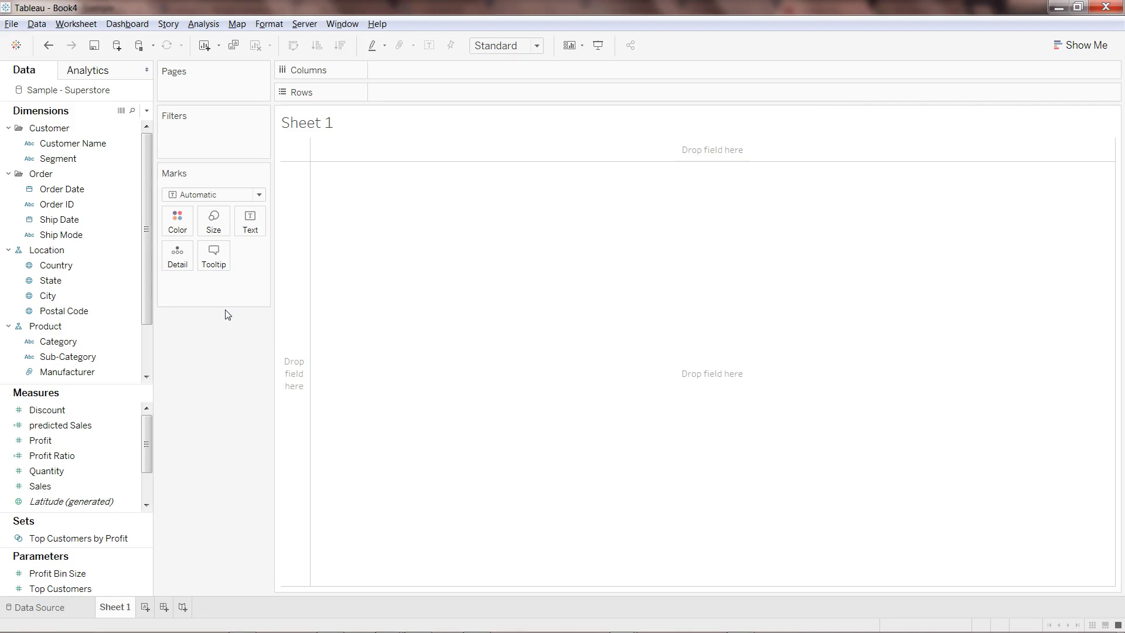
Step: Place Order Date on Columns and predicted Sales on Rows
drag(93, 191, 444, 75)
drag(94, 424, 501, 97)
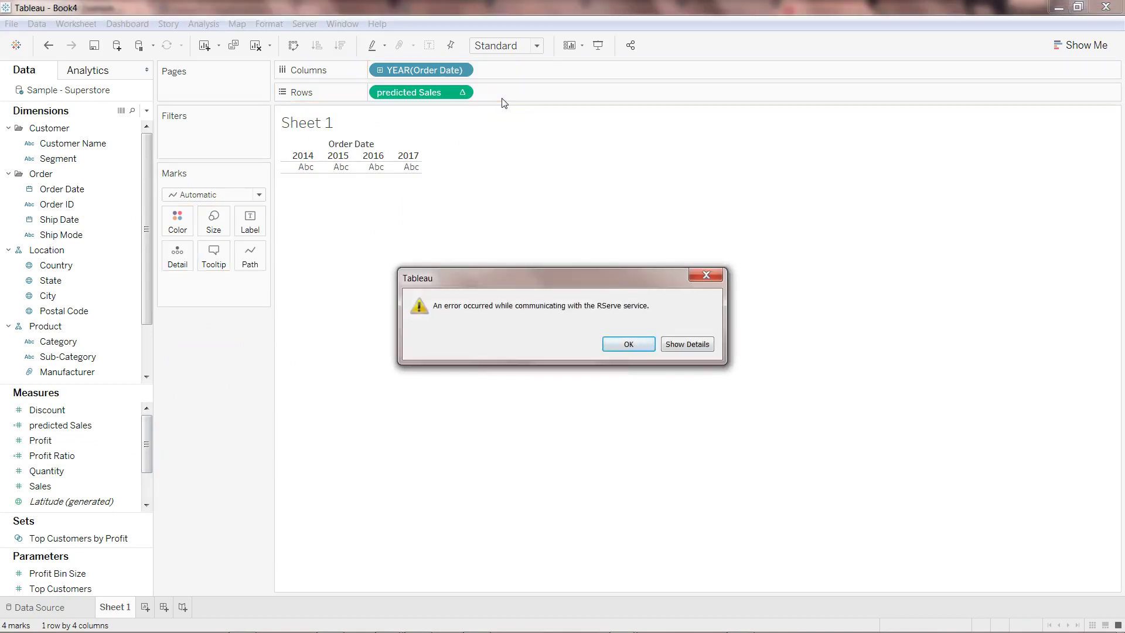
Step: Read the details of the RServe communication error and dismiss the message
click(684, 347)
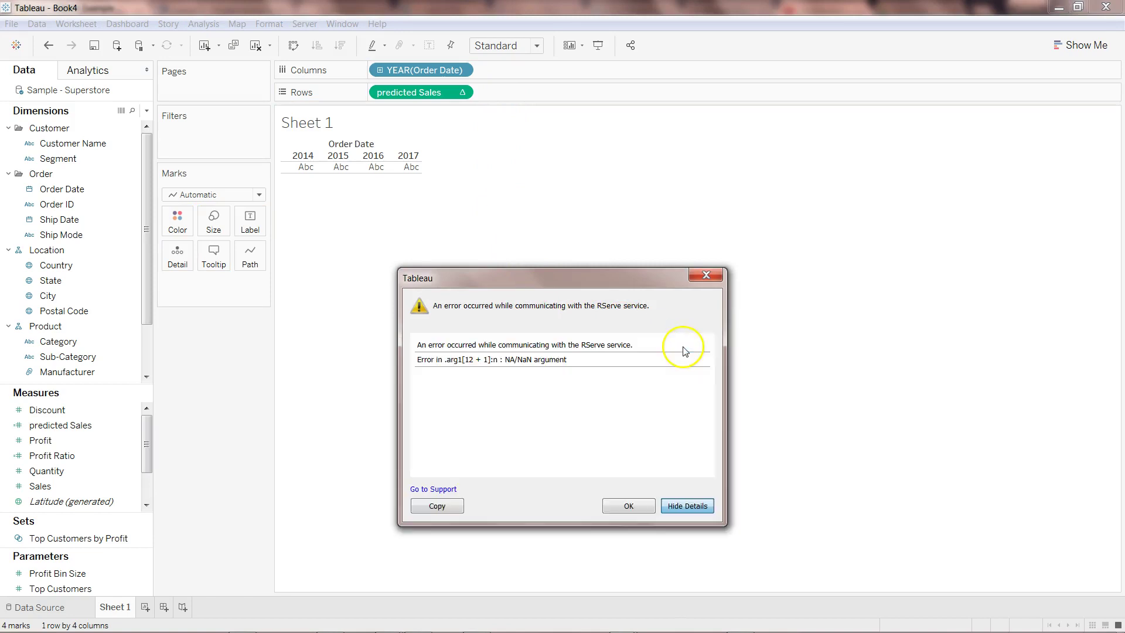
drag(524, 346, 623, 346)
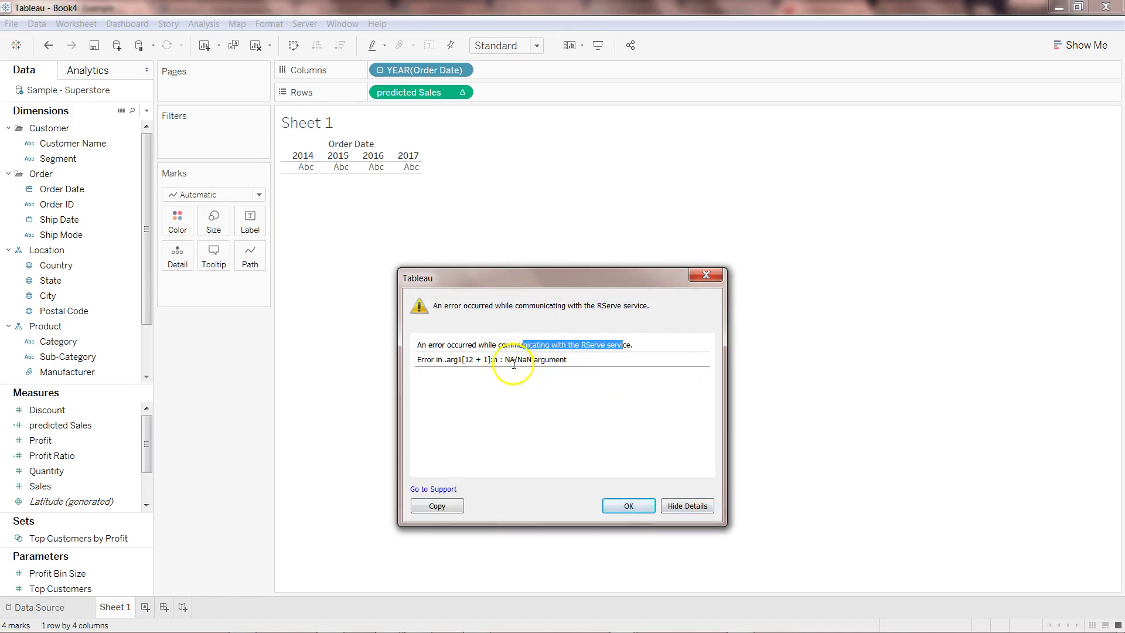
drag(515, 360, 565, 360)
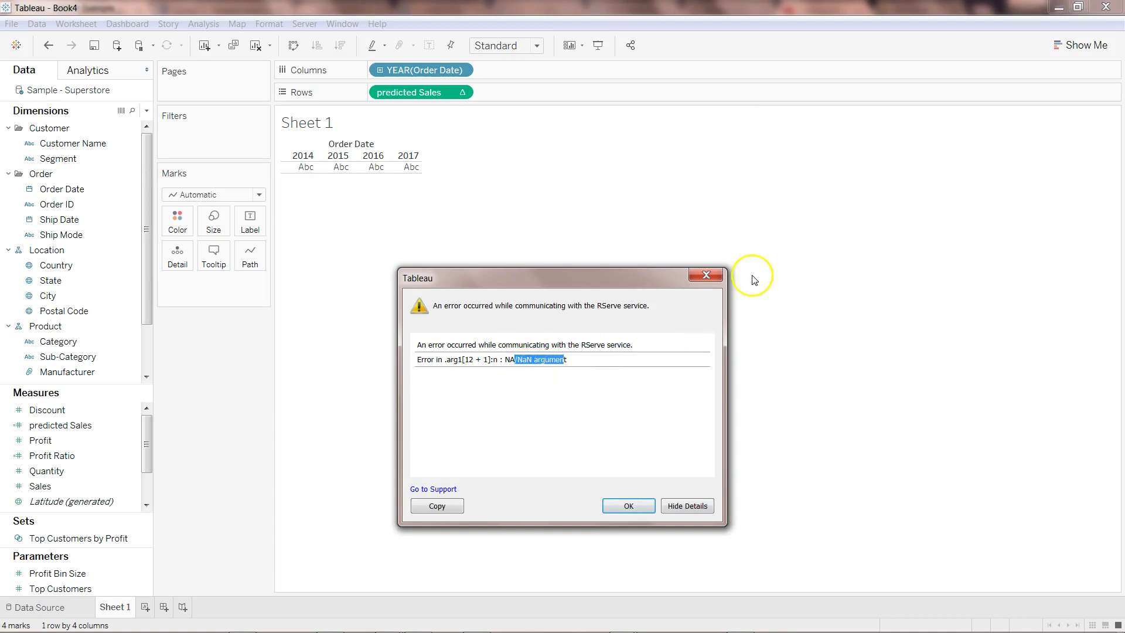
click(707, 275)
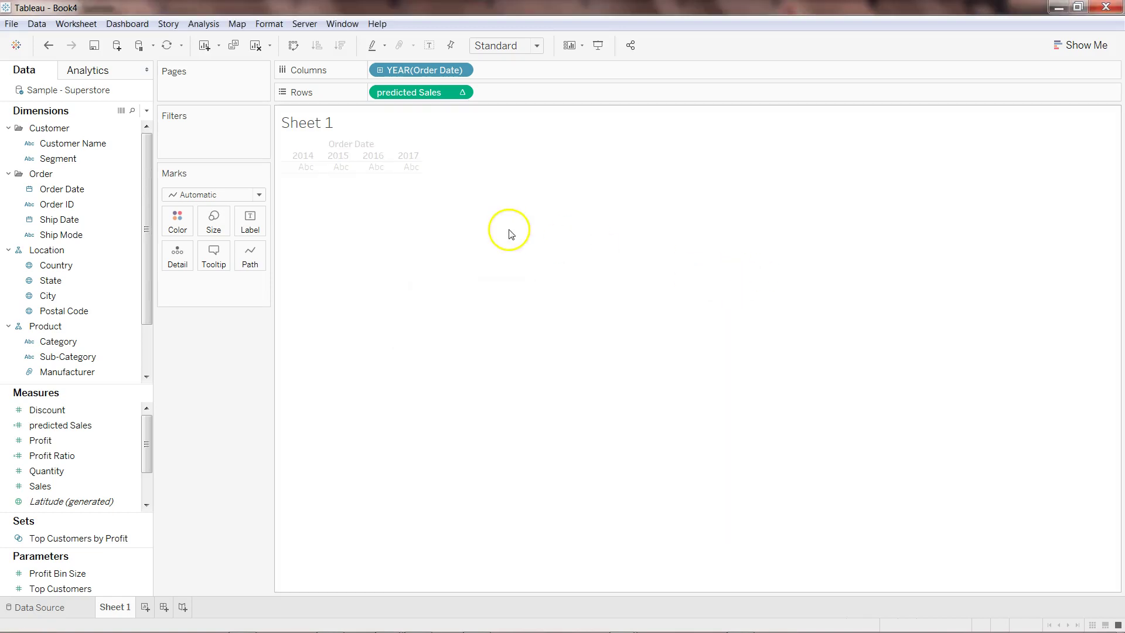
click(408, 157)
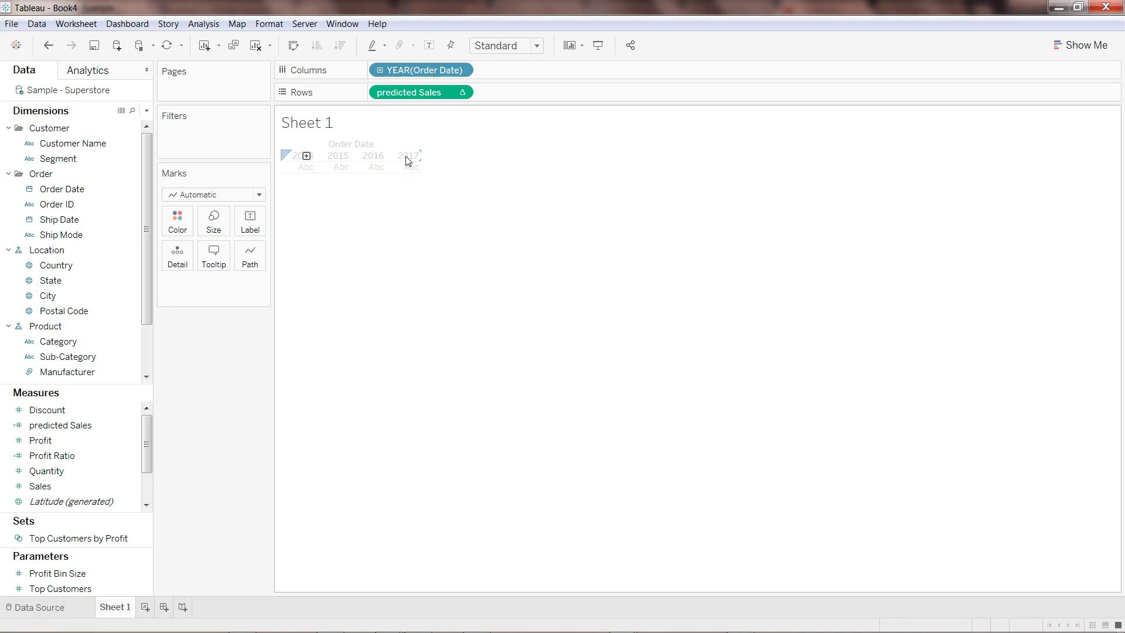
Step: Remove predicted Sales from Rows and switch Order Date on Columns to the continuous Month level
click(492, 113)
drag(447, 93, 81, 413)
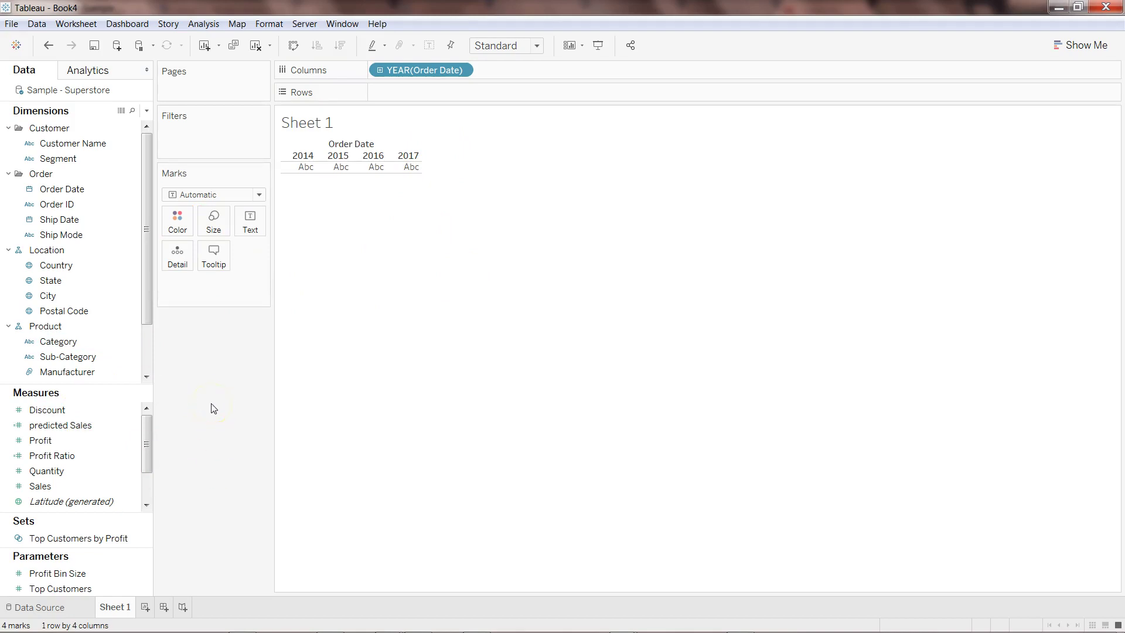
click(116, 434)
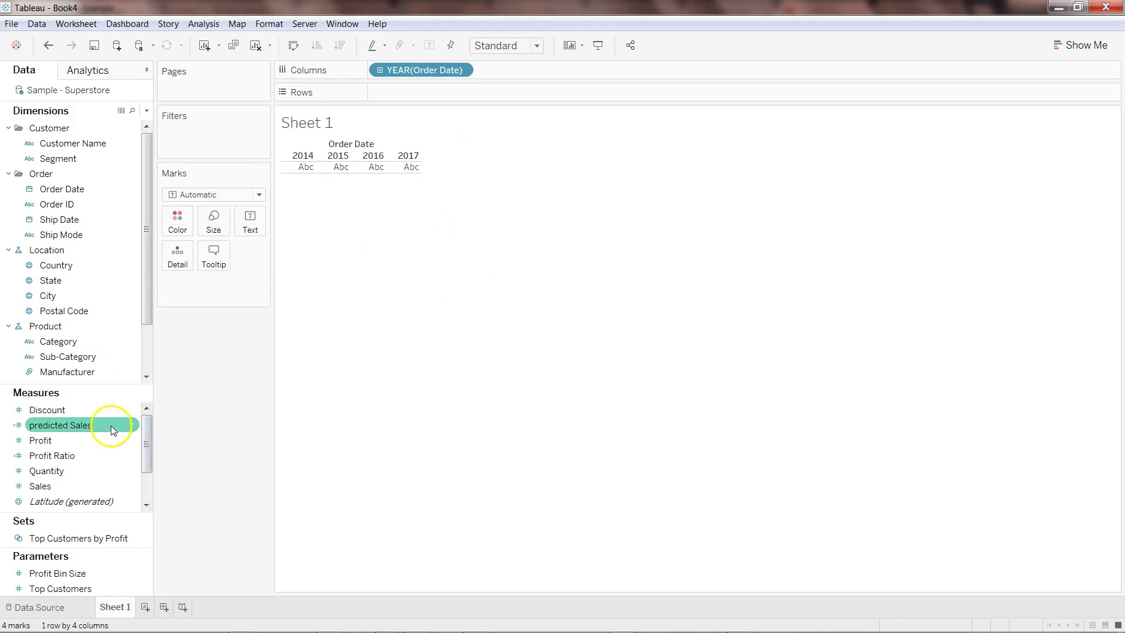
drag(111, 425, 462, 70)
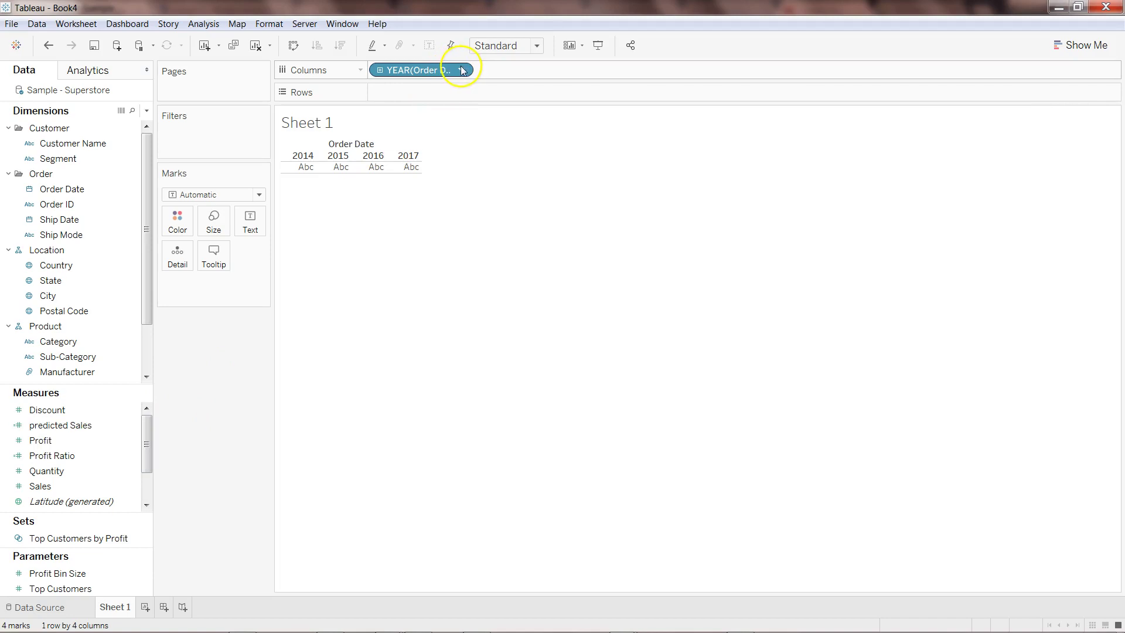
click(463, 70)
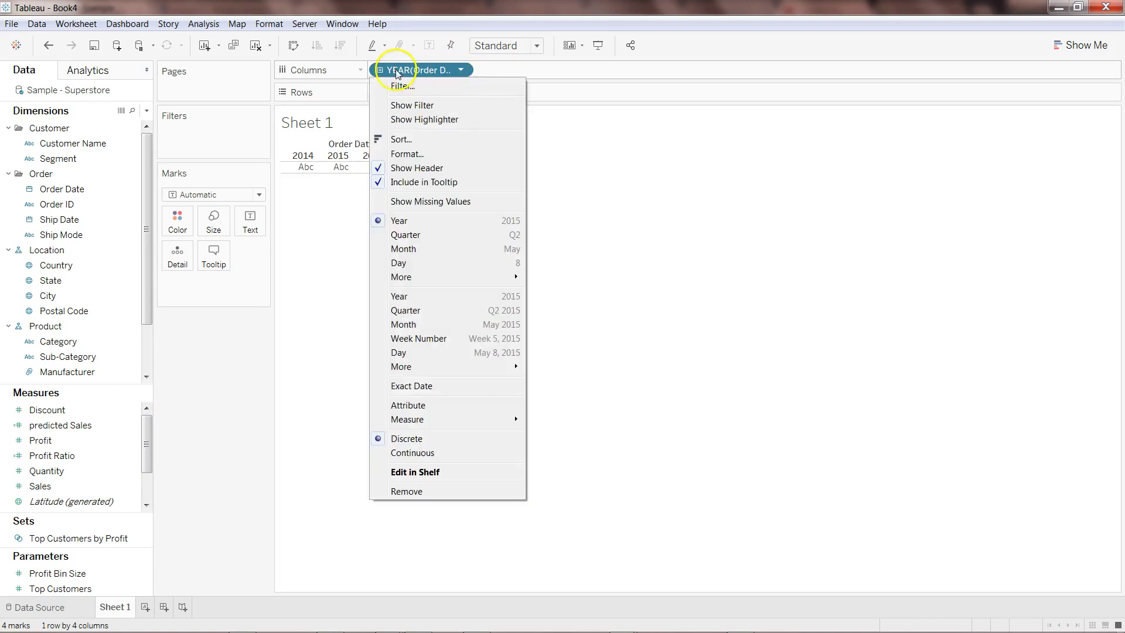
click(436, 328)
Step: Try predicted Sales on Rows against the order months, read the error details, and take the field off Rows again
click(84, 440)
drag(91, 425, 494, 120)
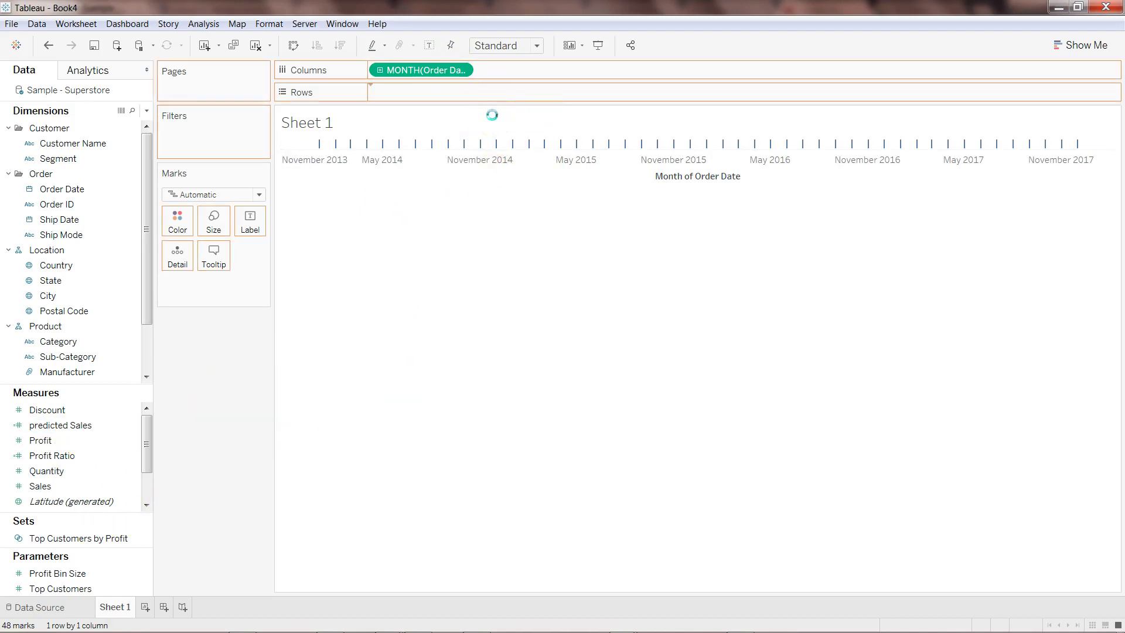
drag(494, 120, 493, 119)
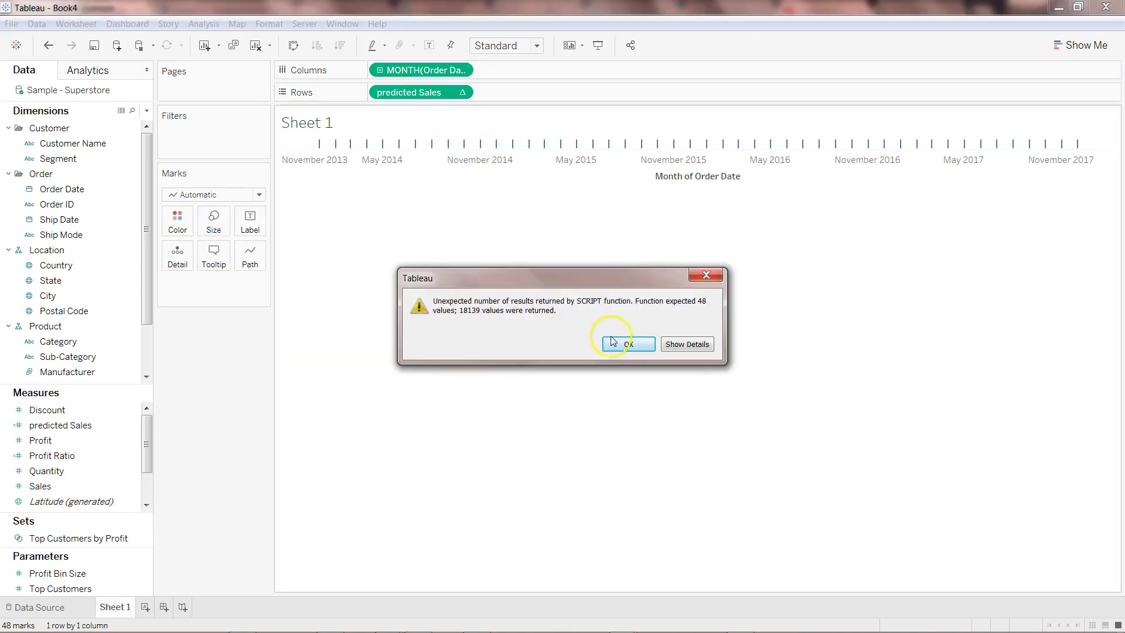
click(673, 345)
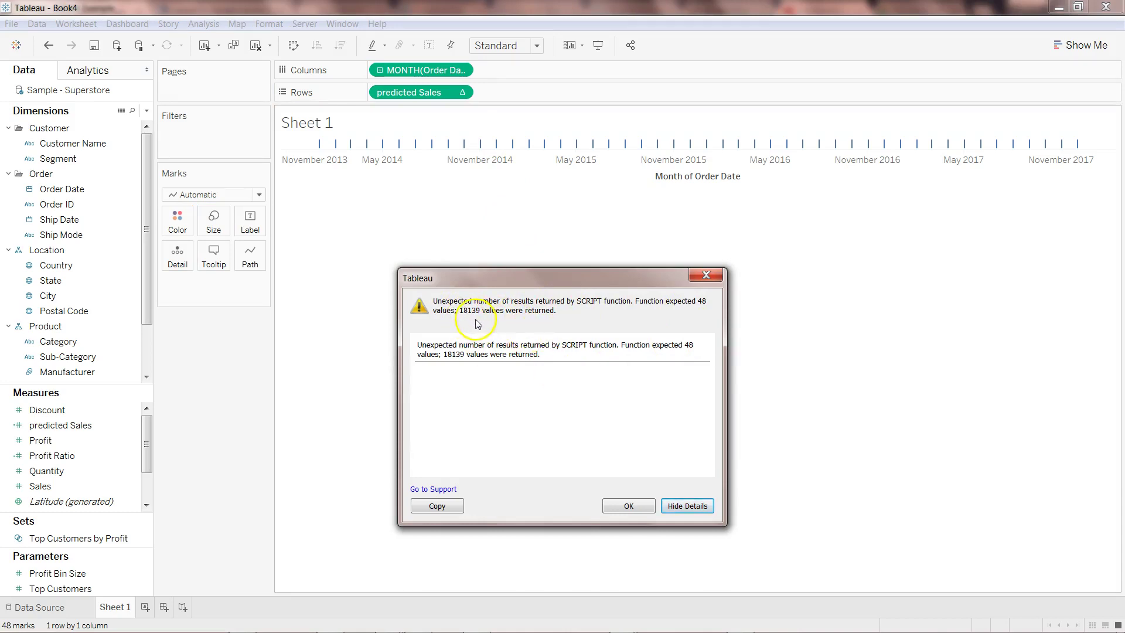
click(707, 278)
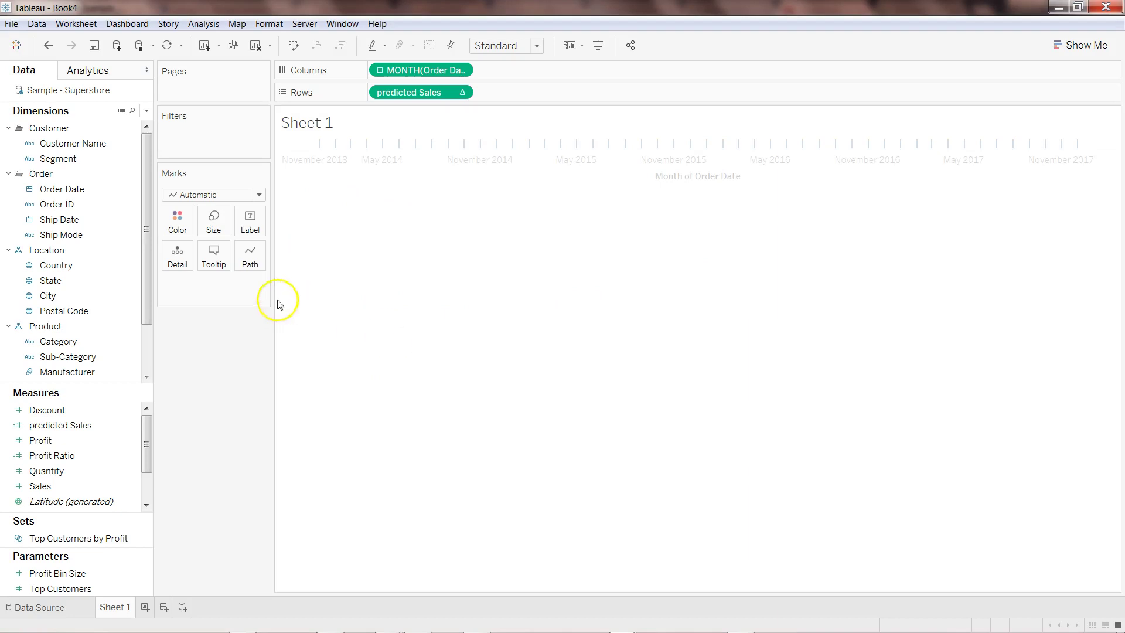
drag(428, 92, 76, 427)
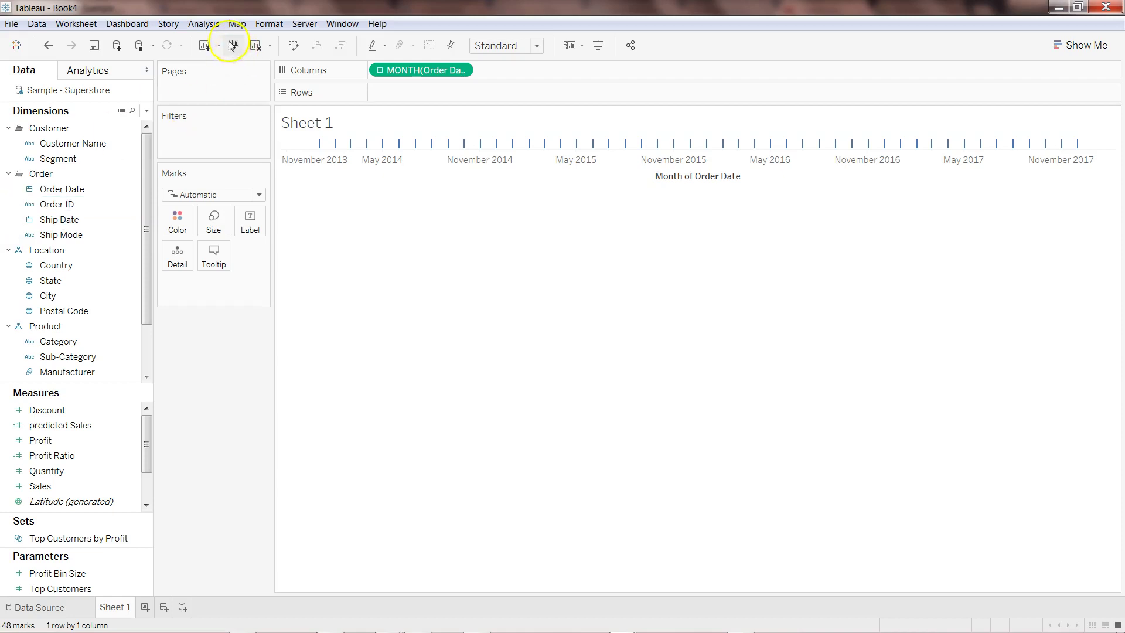
Step: Create a new calculated field named ShiftedDate
click(204, 24)
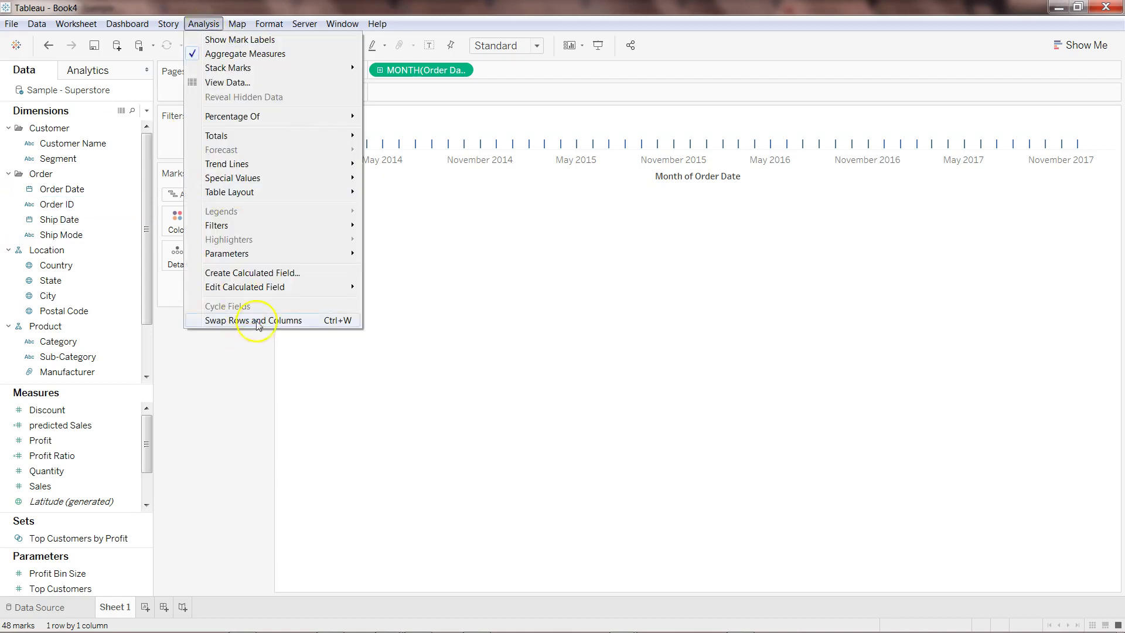
click(262, 273)
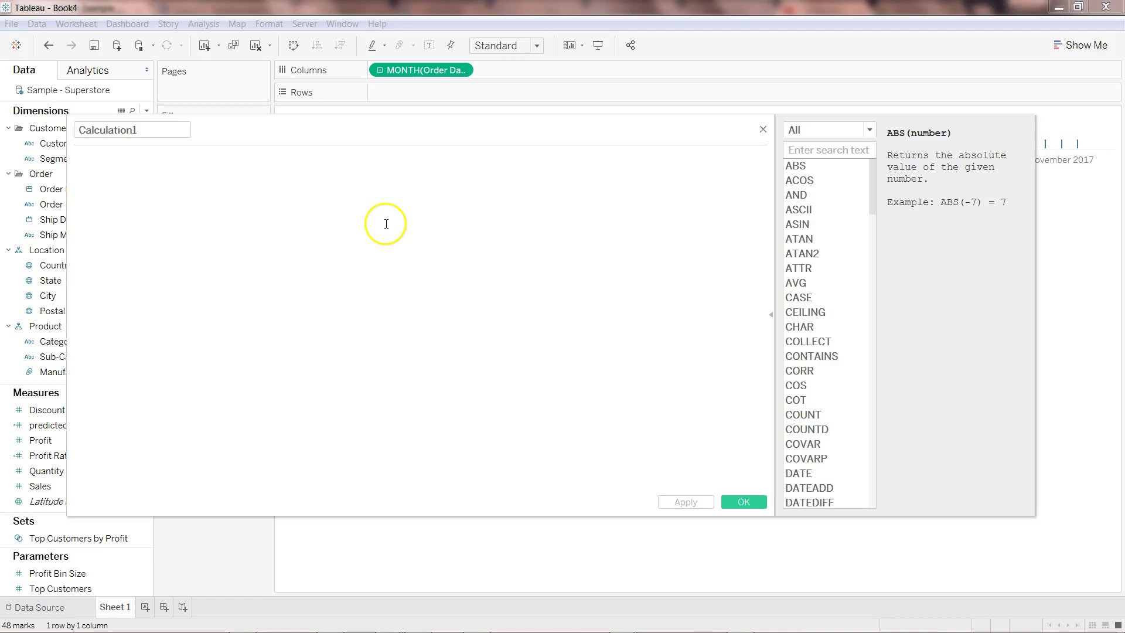
click(79, 130)
text(ShiftedDate)
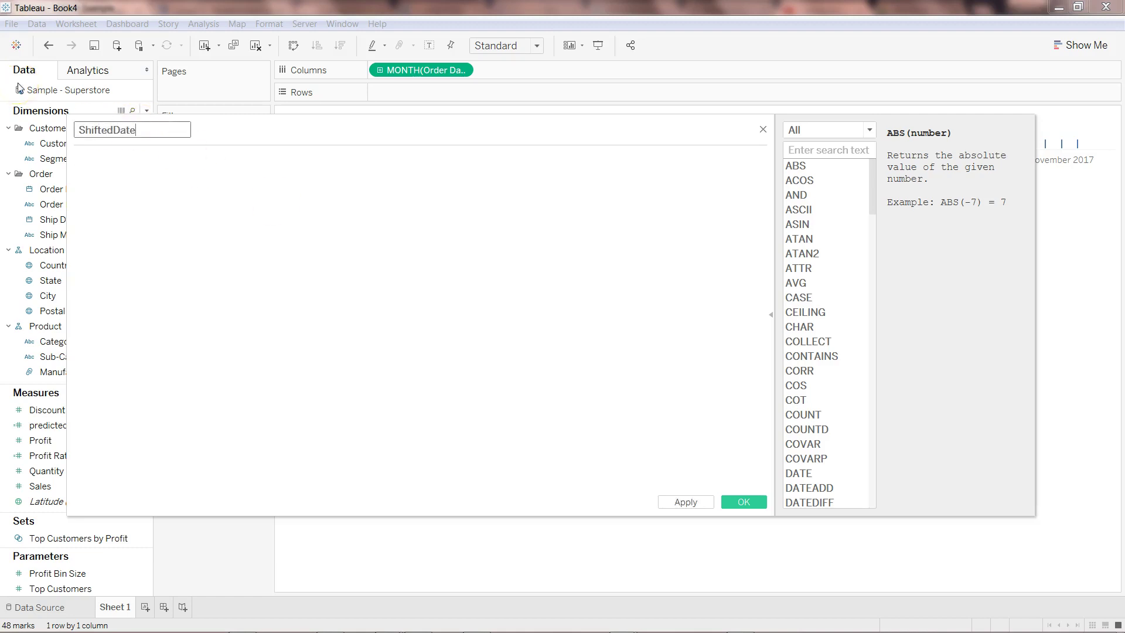
Step: Start the ShiftedDate formula with DATEADD, using 'month' as the date part and 12 as the interval
key(Tab)
text(dat)
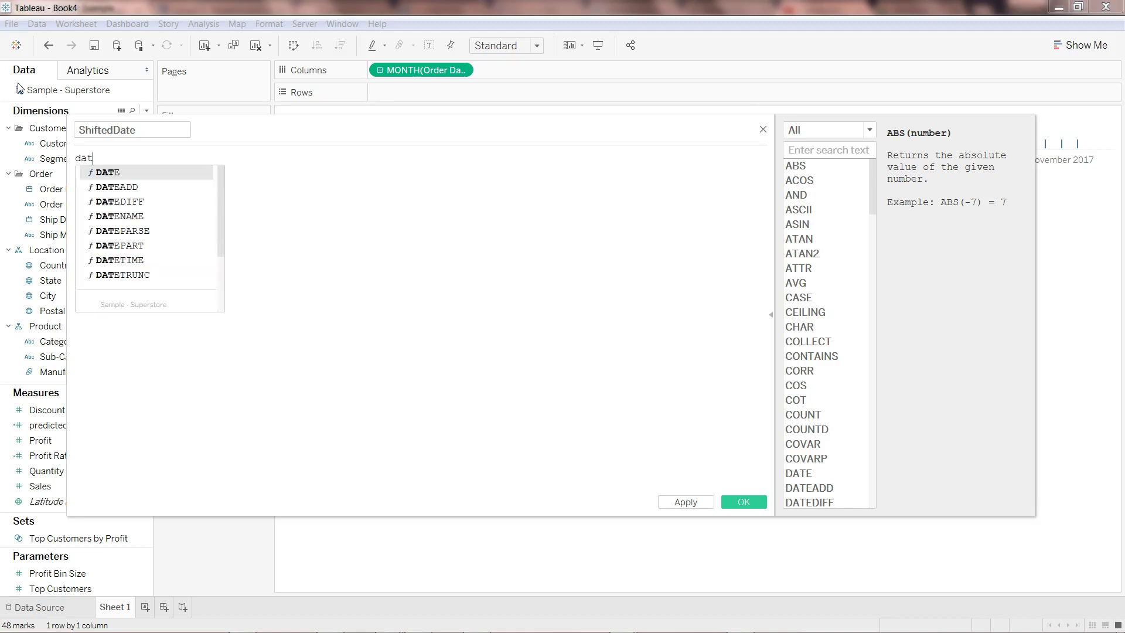
key(Down)
key(Return)
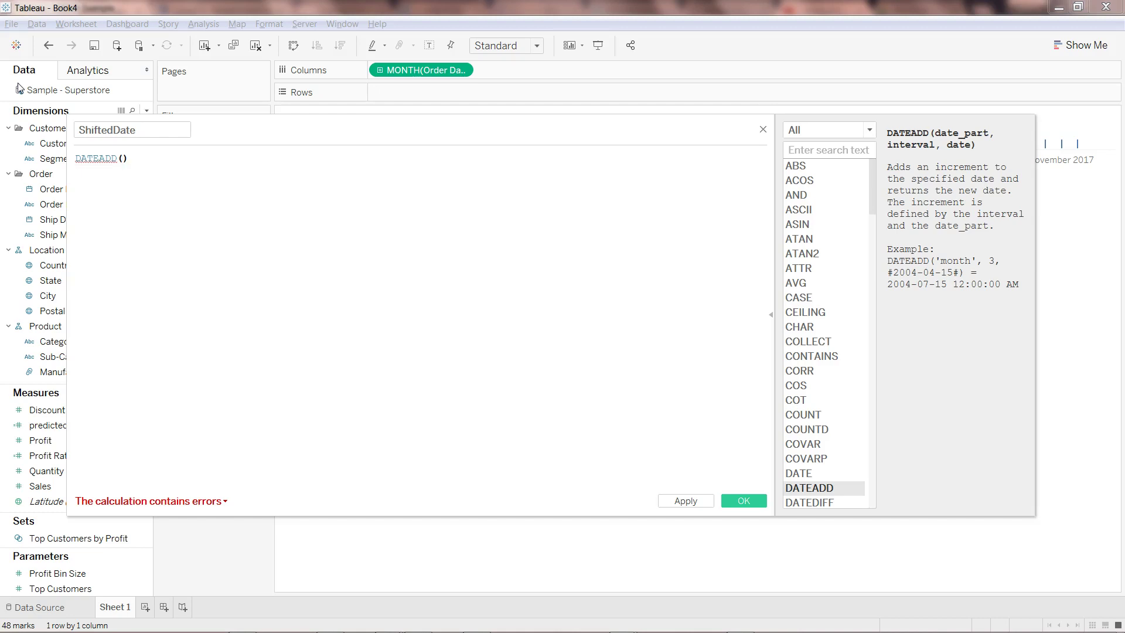
text('month)
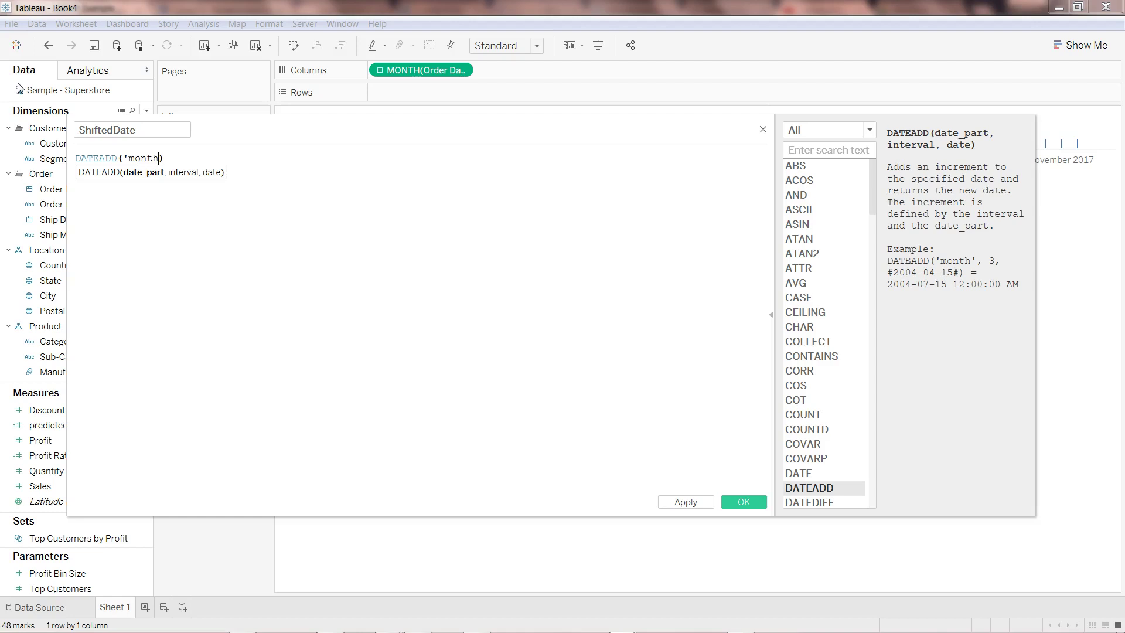
text(',)
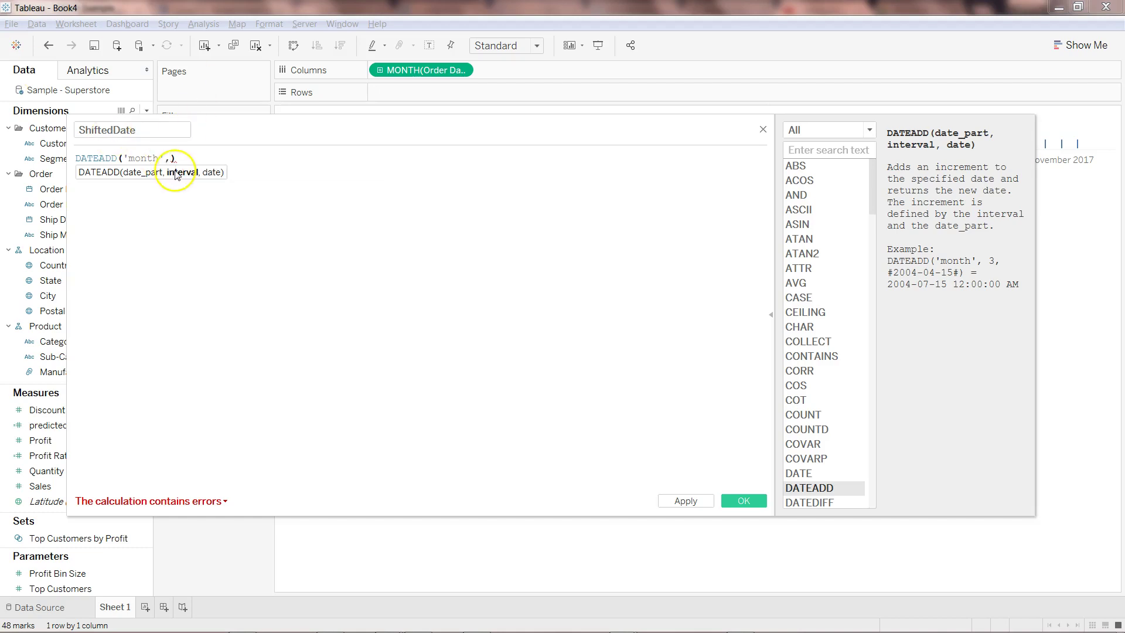
text(12,)
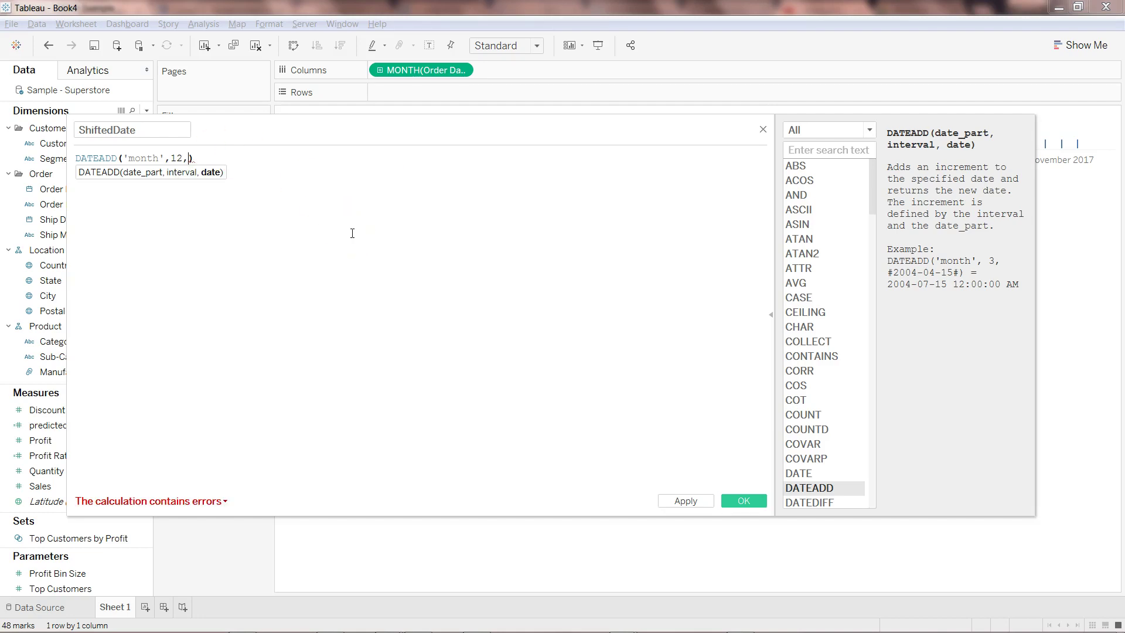
Step: Complete the DATEADD formula with [Order Date] as its date argument and save the ShiftedDate field
click(189, 159)
text([Or)
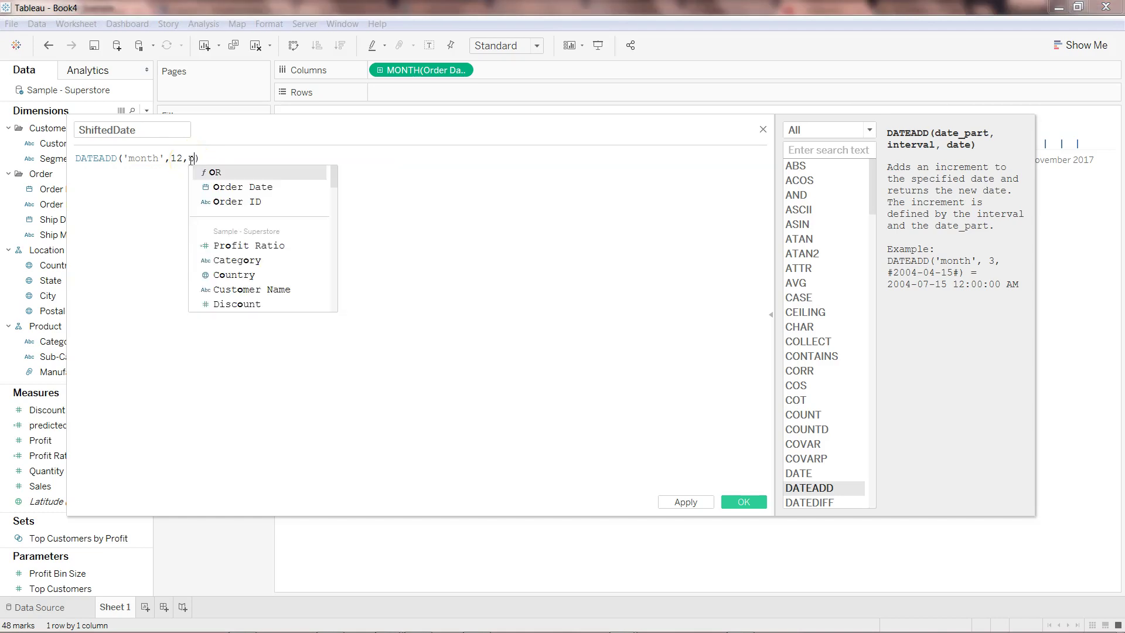
key(Down)
key(Return)
text())
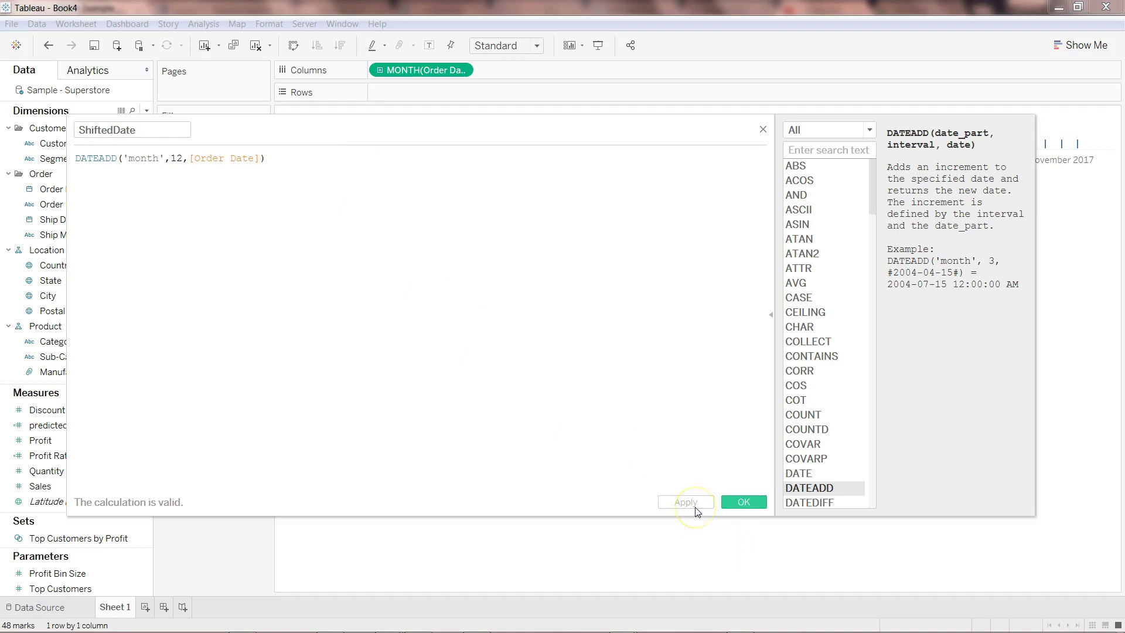
click(740, 504)
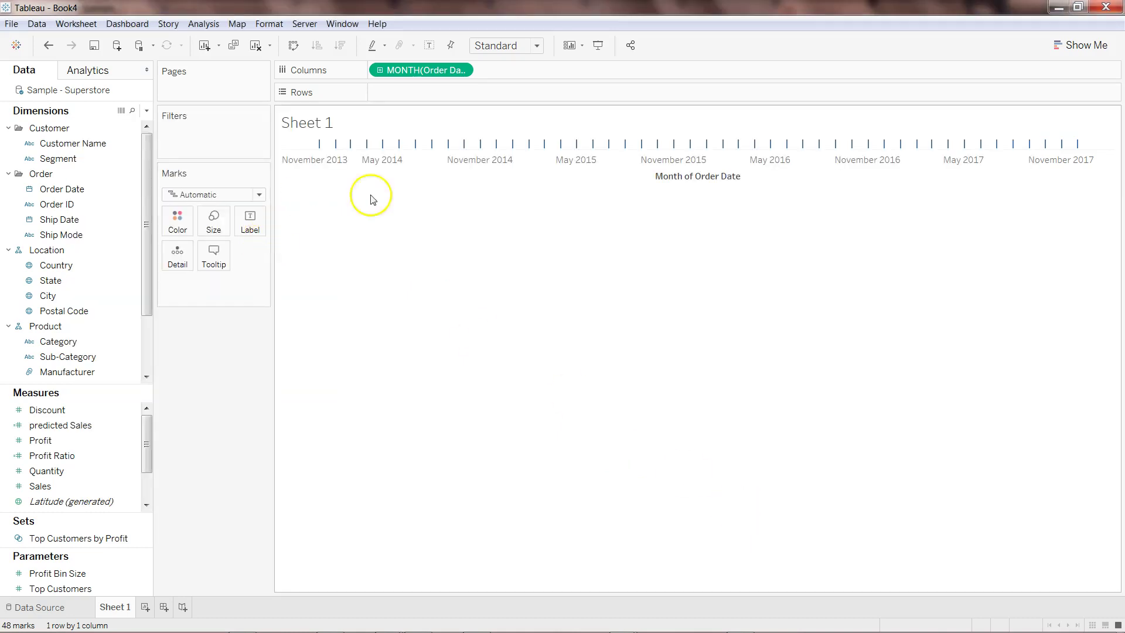
Step: Replace Order Date on Columns with ShiftedDate and set it to the continuous Month level
drag(403, 73, 40, 245)
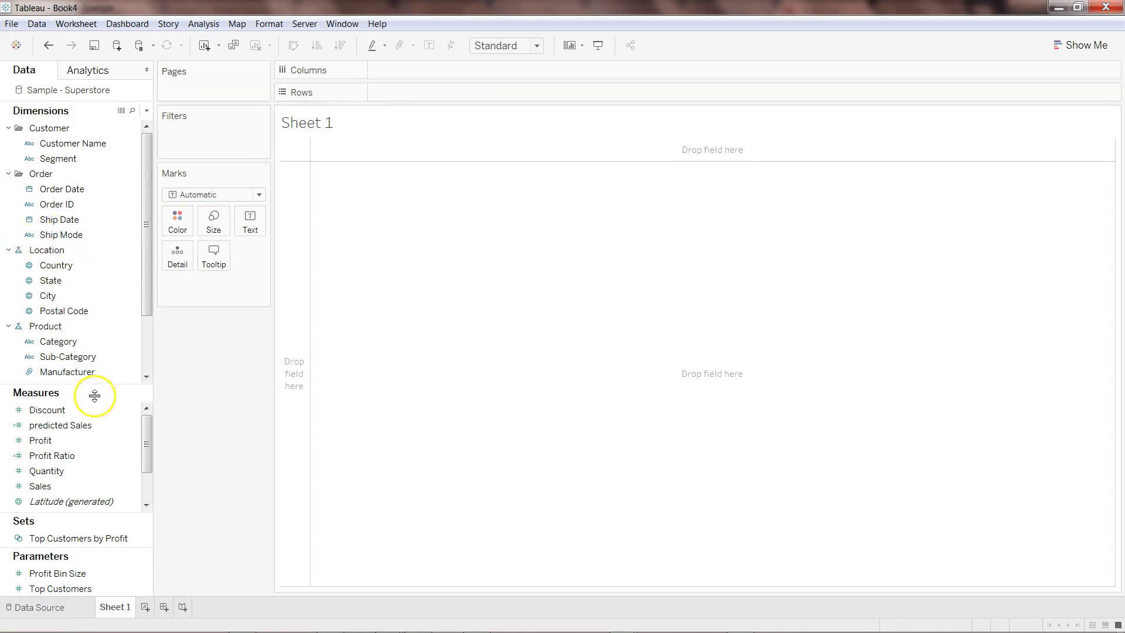
drag(146, 283, 432, 72)
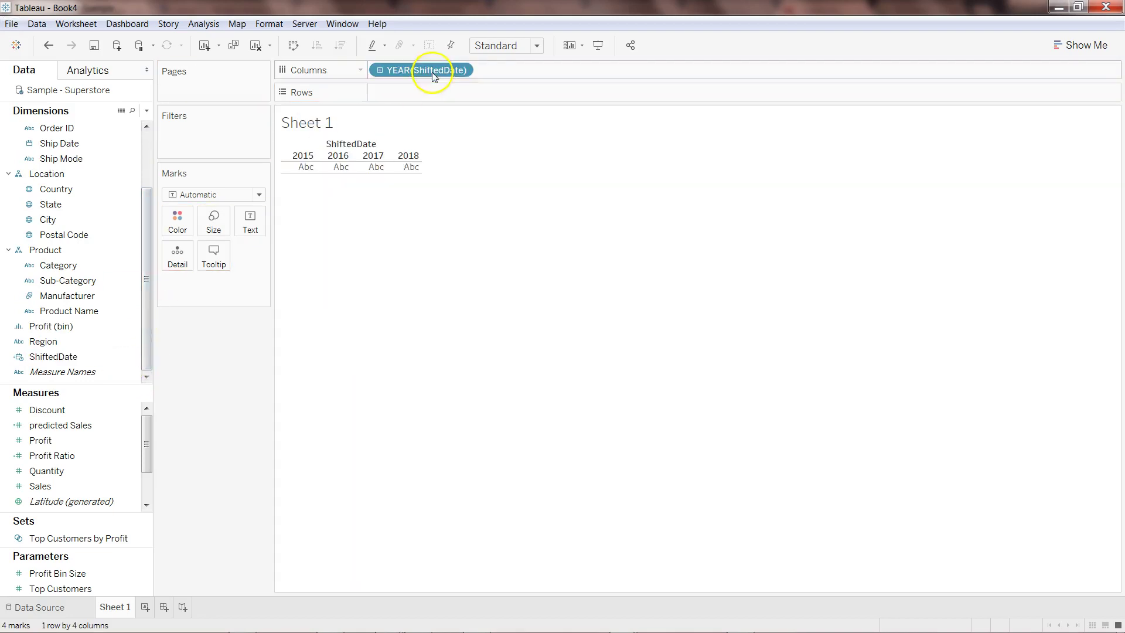
click(463, 70)
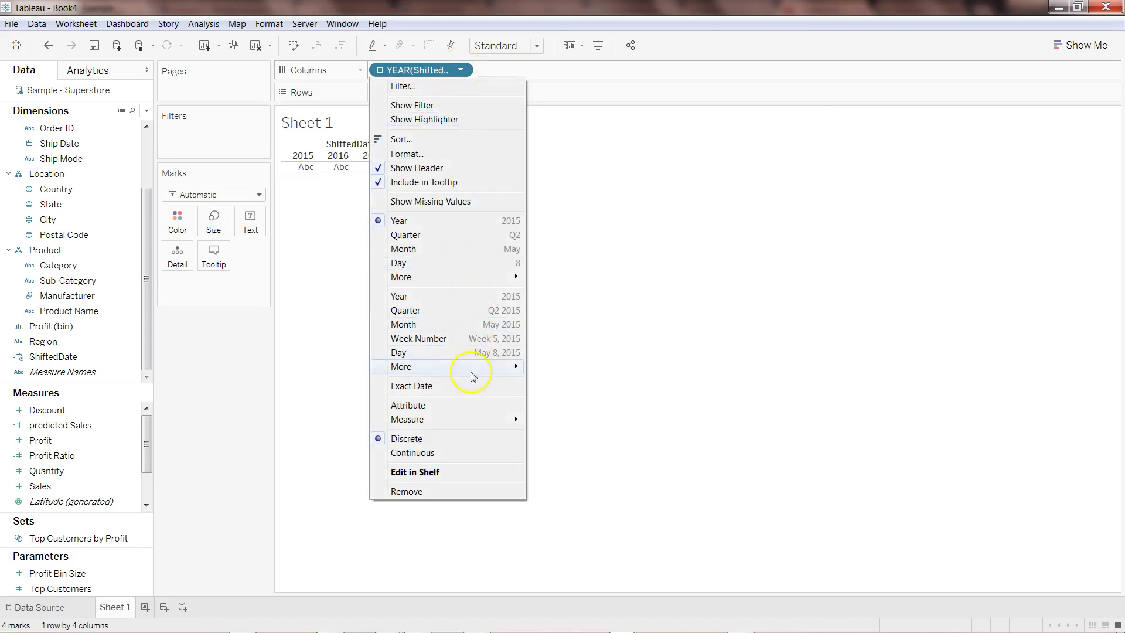
click(472, 325)
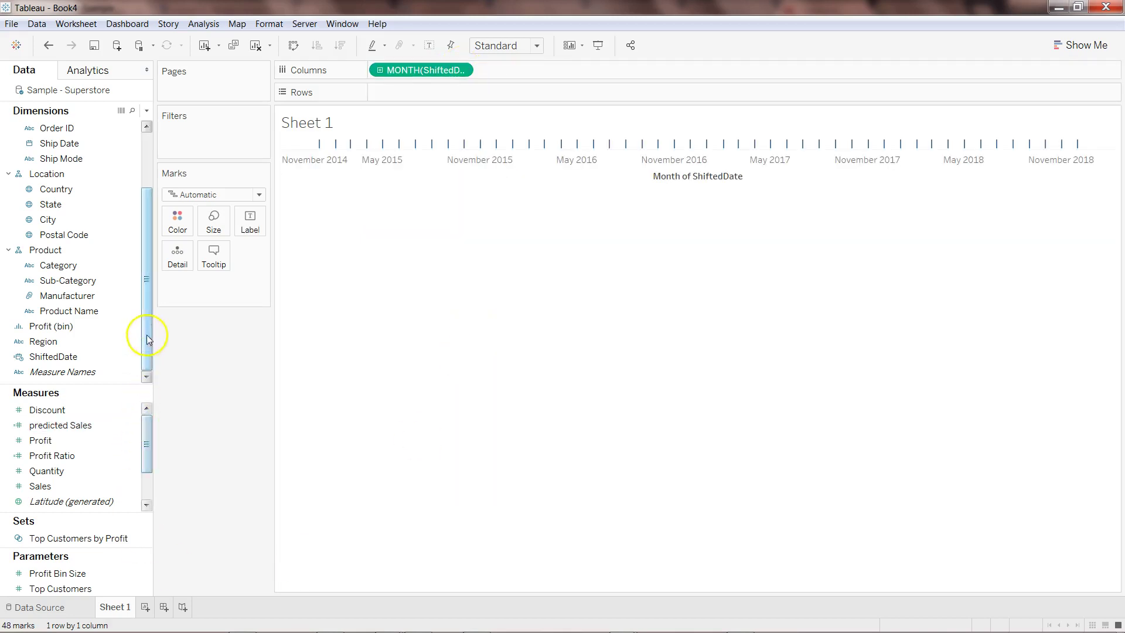
Step: Place predicted Sales on Rows, read the details of the SCRIPT function error and dismiss the message
drag(64, 425, 511, 100)
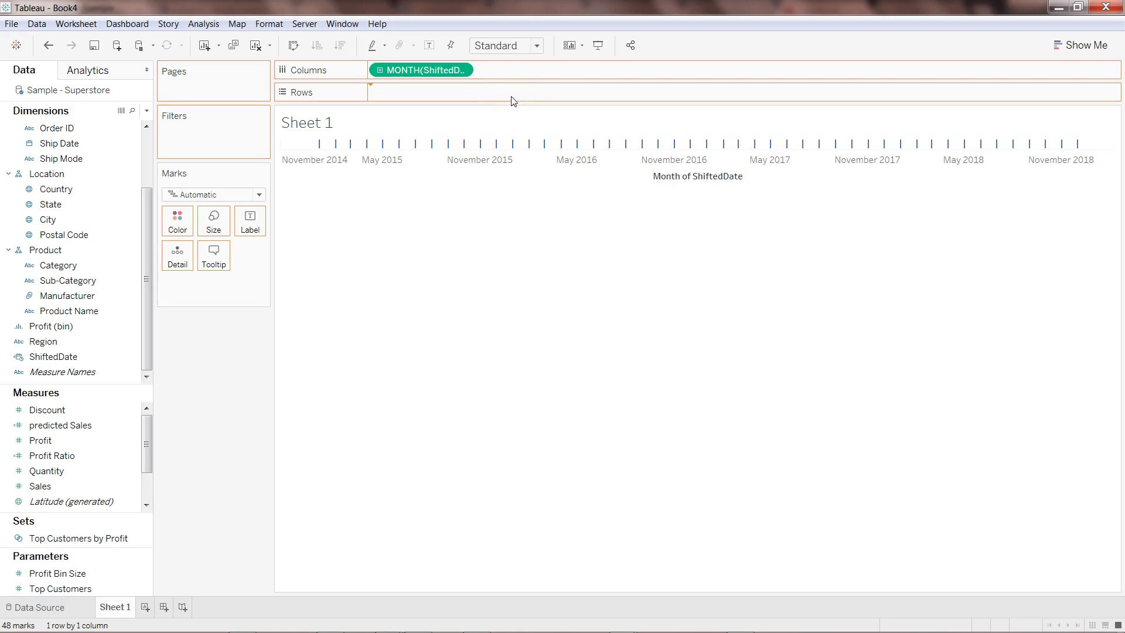
drag(512, 99, 512, 100)
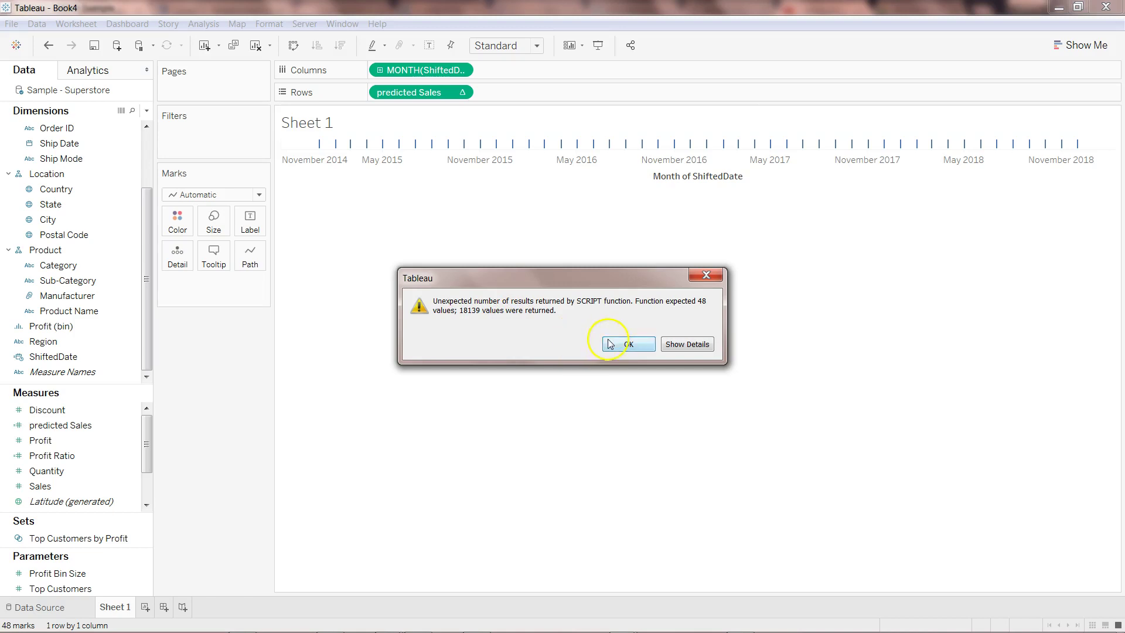
click(691, 345)
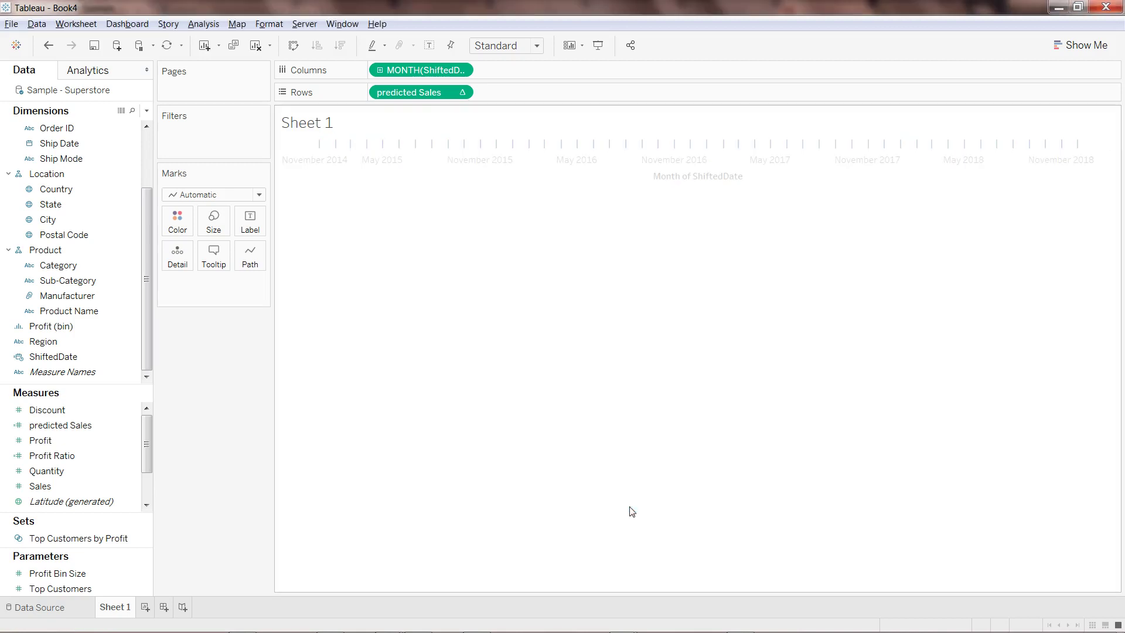
Step: Open the predicted Sales calculation for editing and move the closing square bracket in append() to after n
click(130, 424)
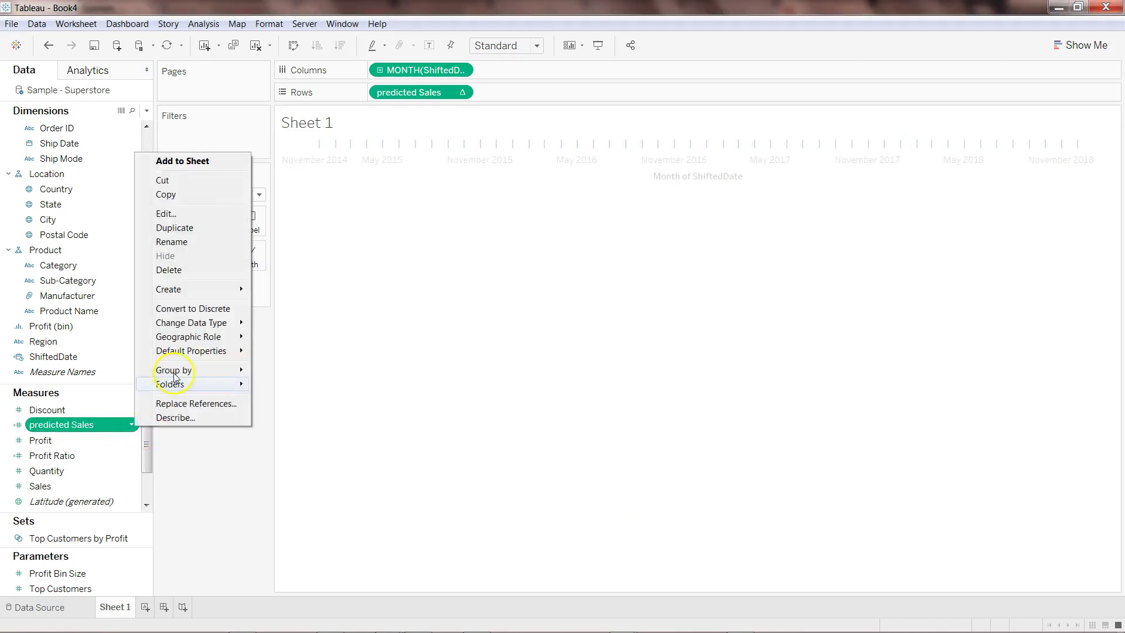
click(198, 213)
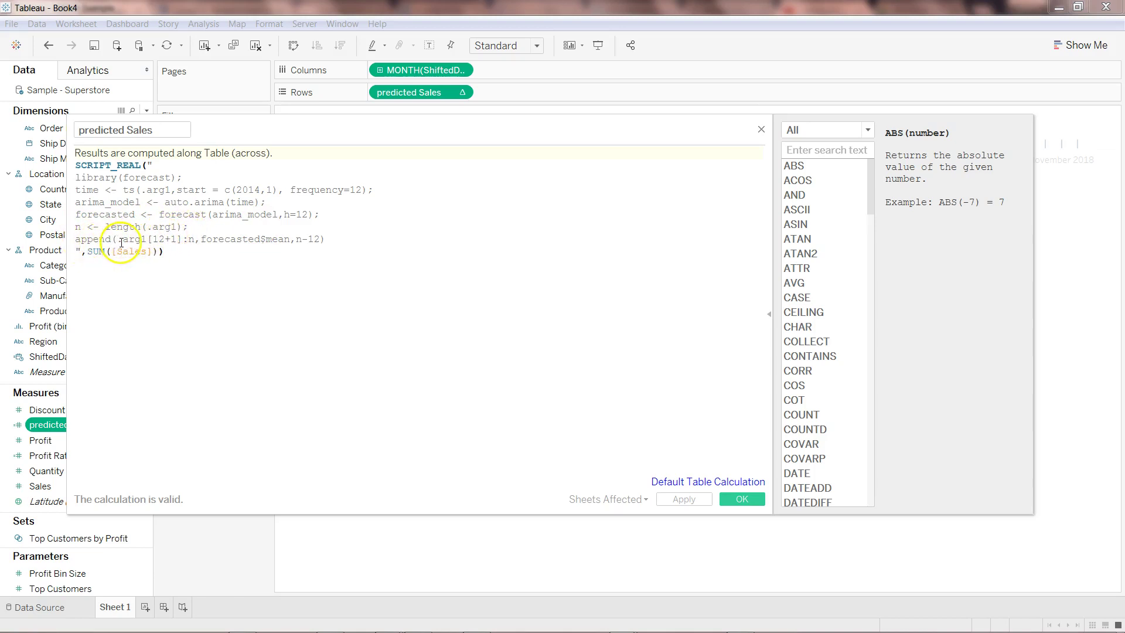
click(179, 238)
key(BackSpace)
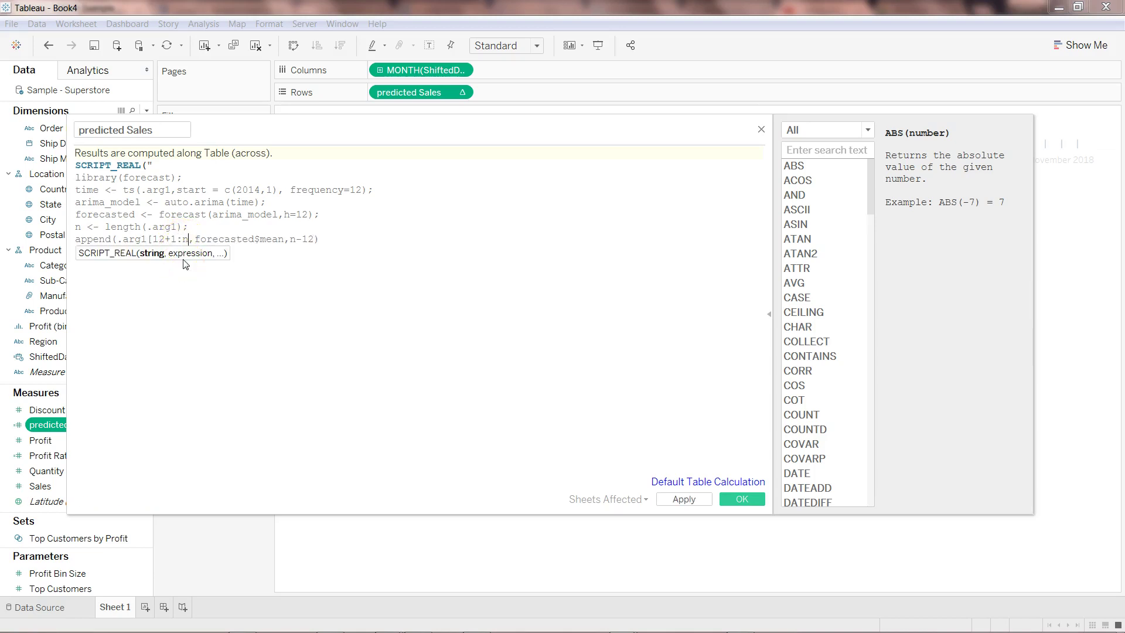
text(])
Step: Enclose 12+1 in parentheses so the index reads .arg1[(12+1):n], and save the predicted Sales calculation
click(155, 239)
text(()
key(Right)
key(Right)
text())
click(117, 242)
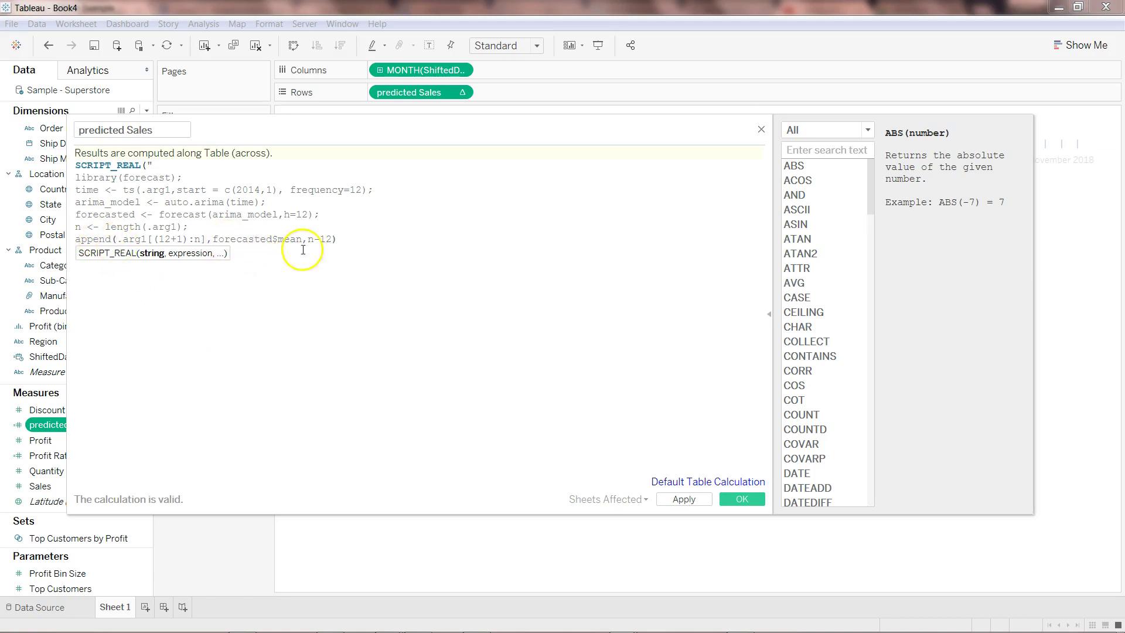
click(207, 239)
click(687, 499)
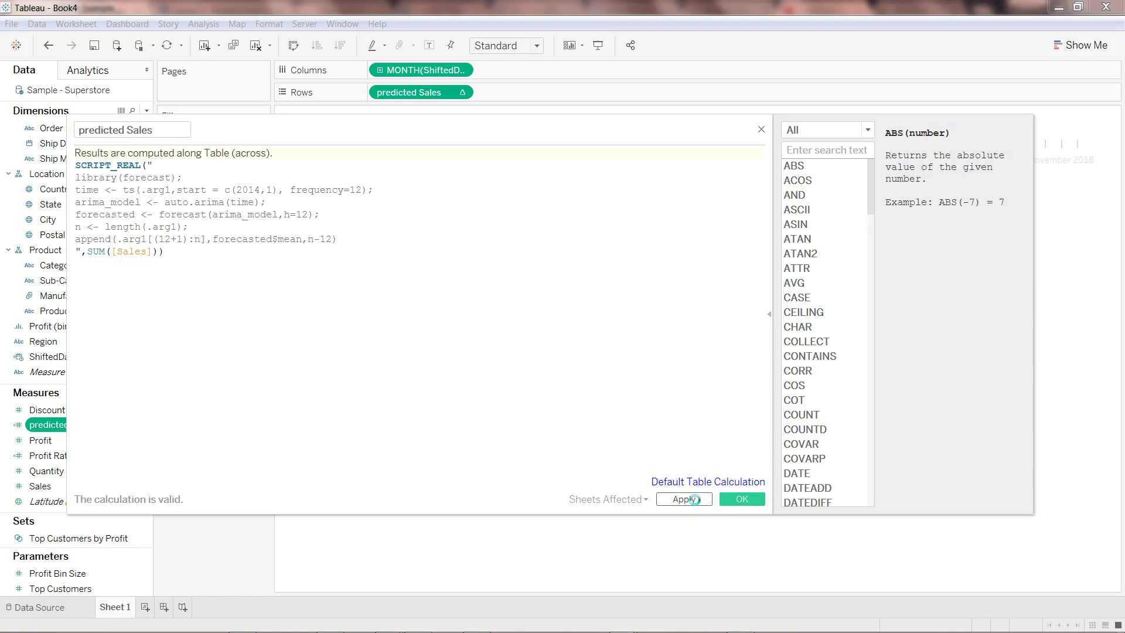
click(742, 499)
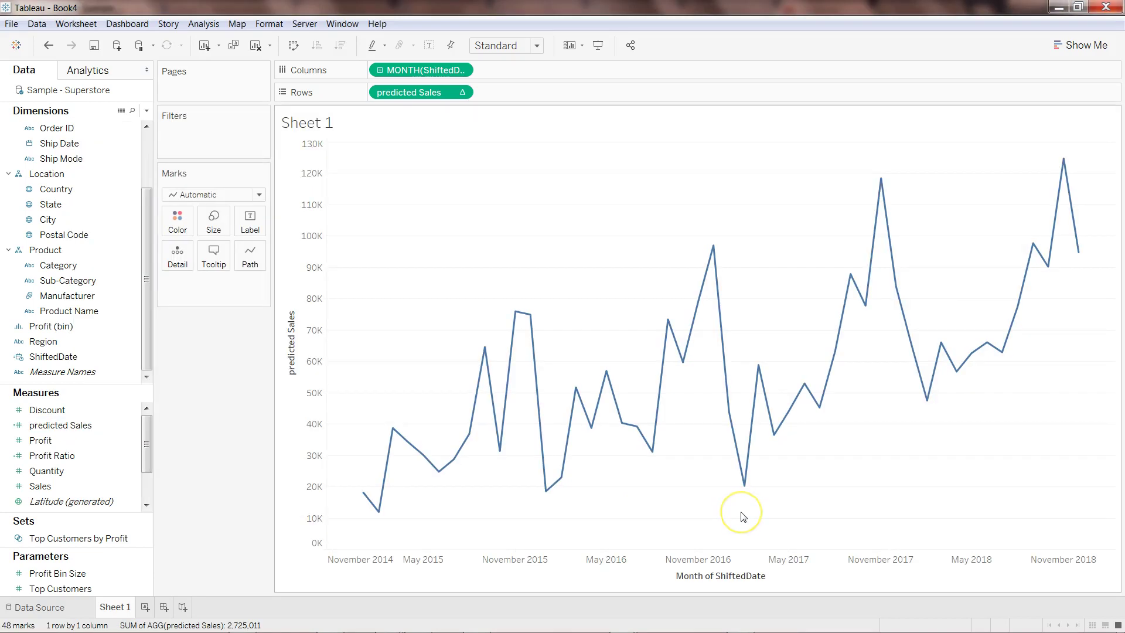
Step: Inspect the predicted Sales line at its final point and at February 2018
mouse_move(1078, 253)
click(1080, 255)
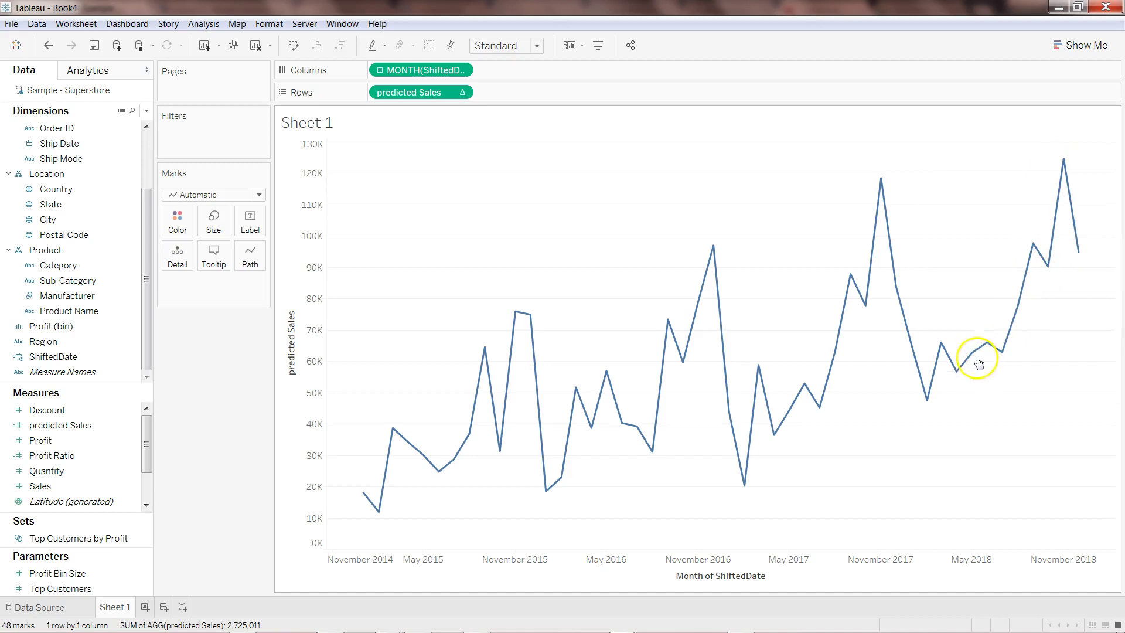
mouse_move(928, 404)
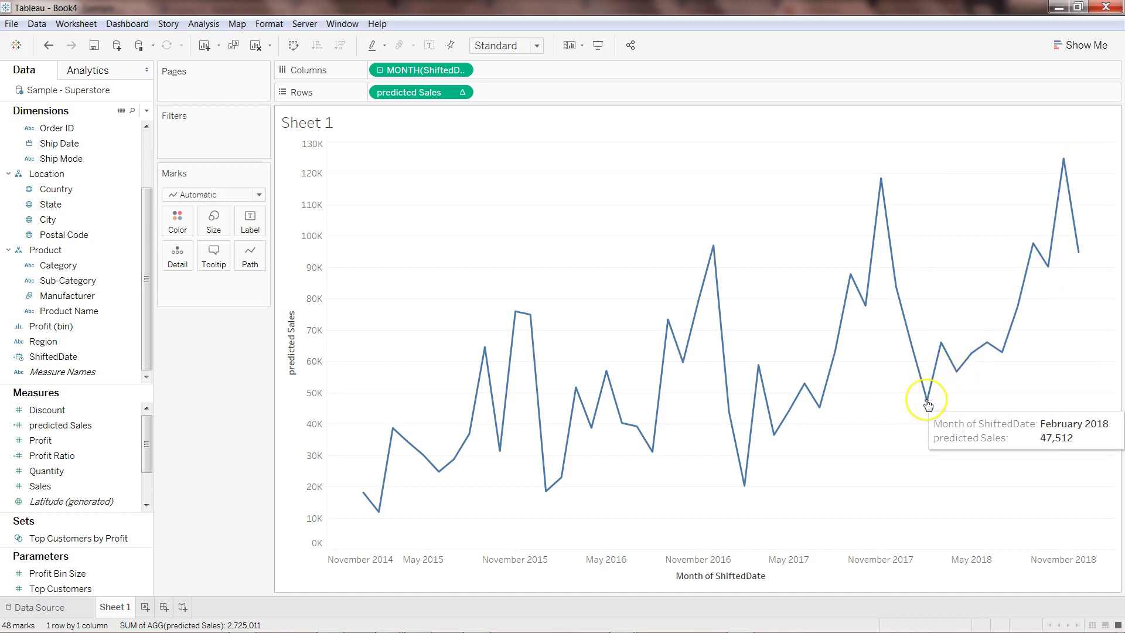
Step: Inspect the predicted Sales line at its November 2017 peak and along the months after it
mouse_move(880, 195)
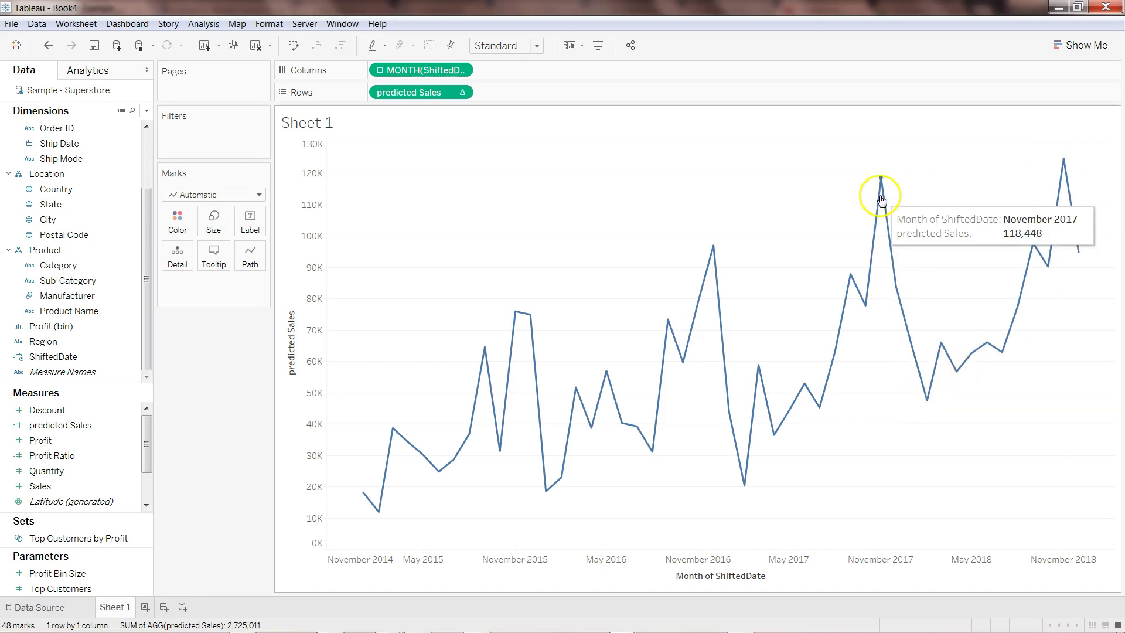
mouse_move(898, 270)
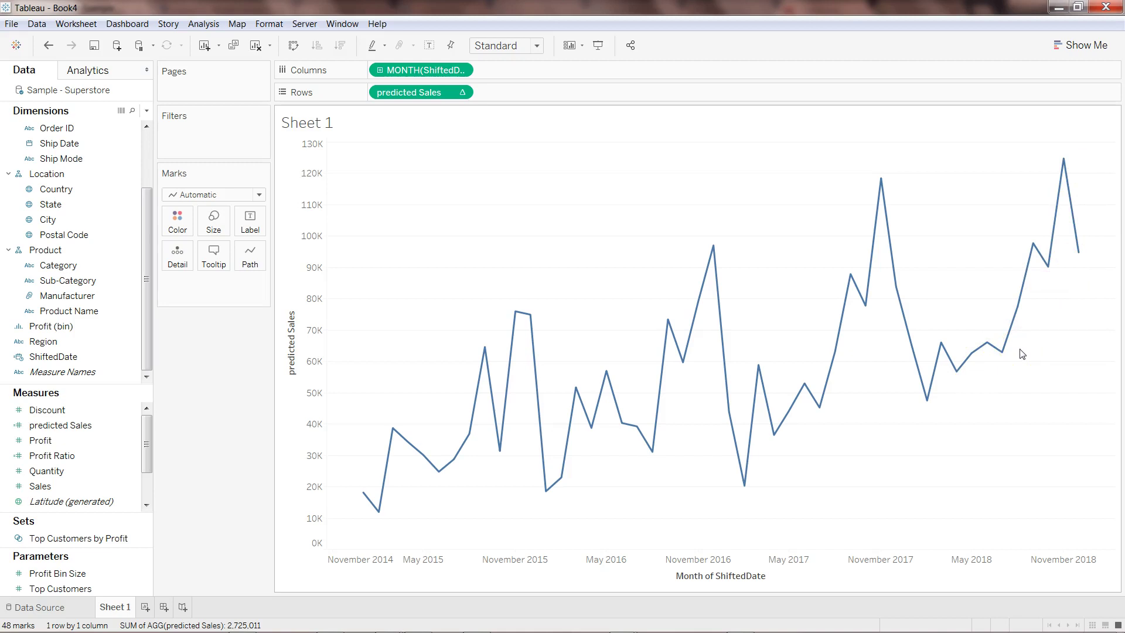
mouse_move(1023, 311)
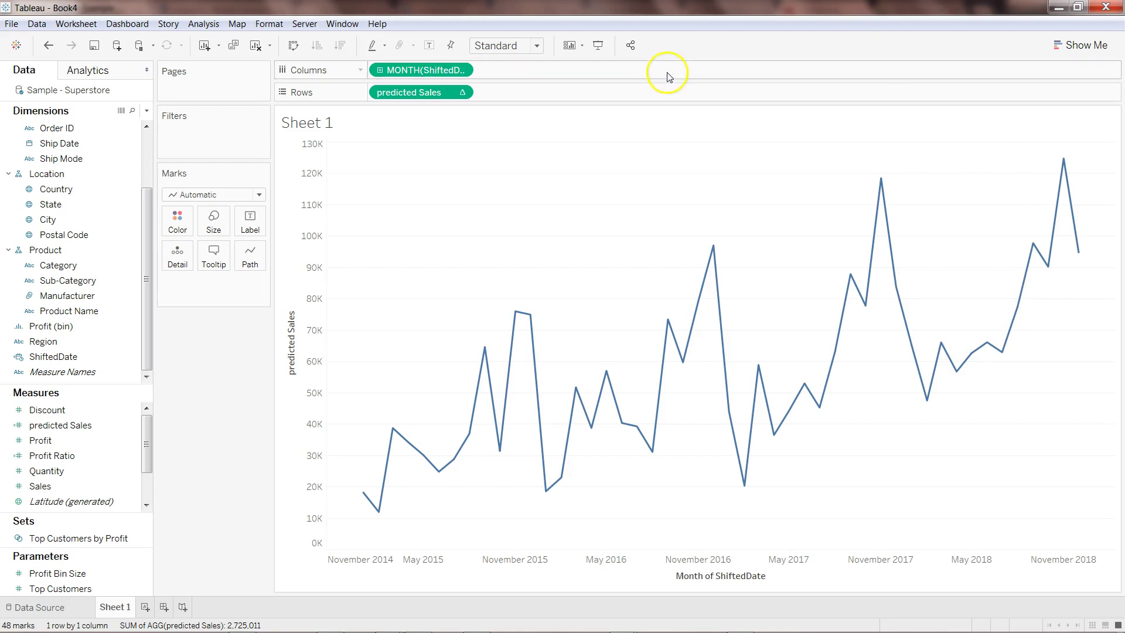
Step: Create a new calculated field named Actual vs Predicted
click(206, 24)
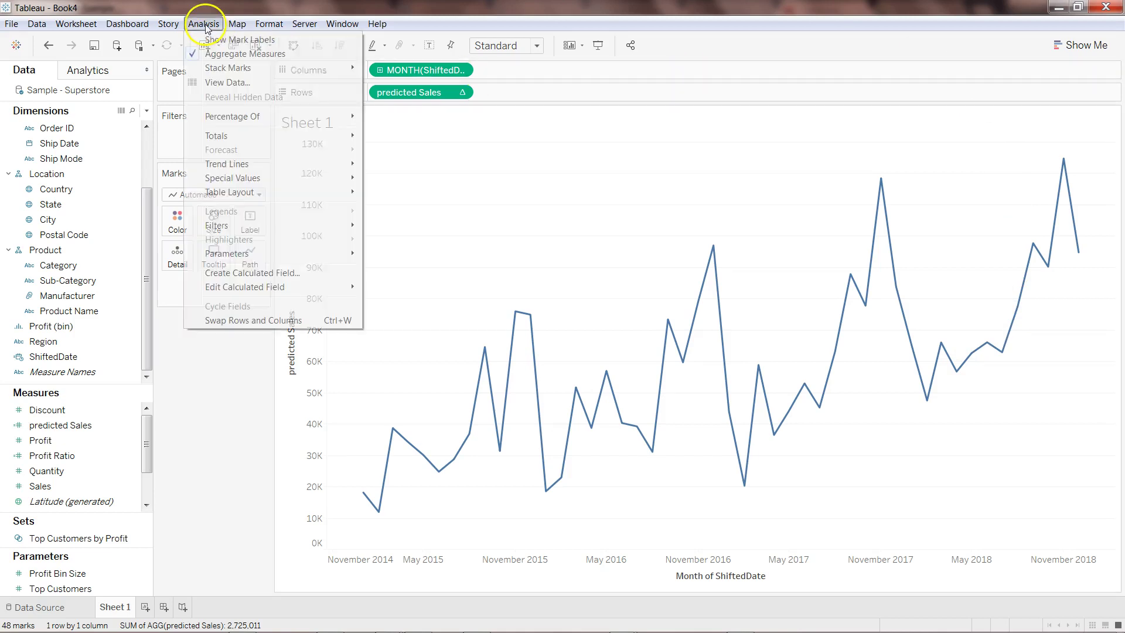
click(250, 273)
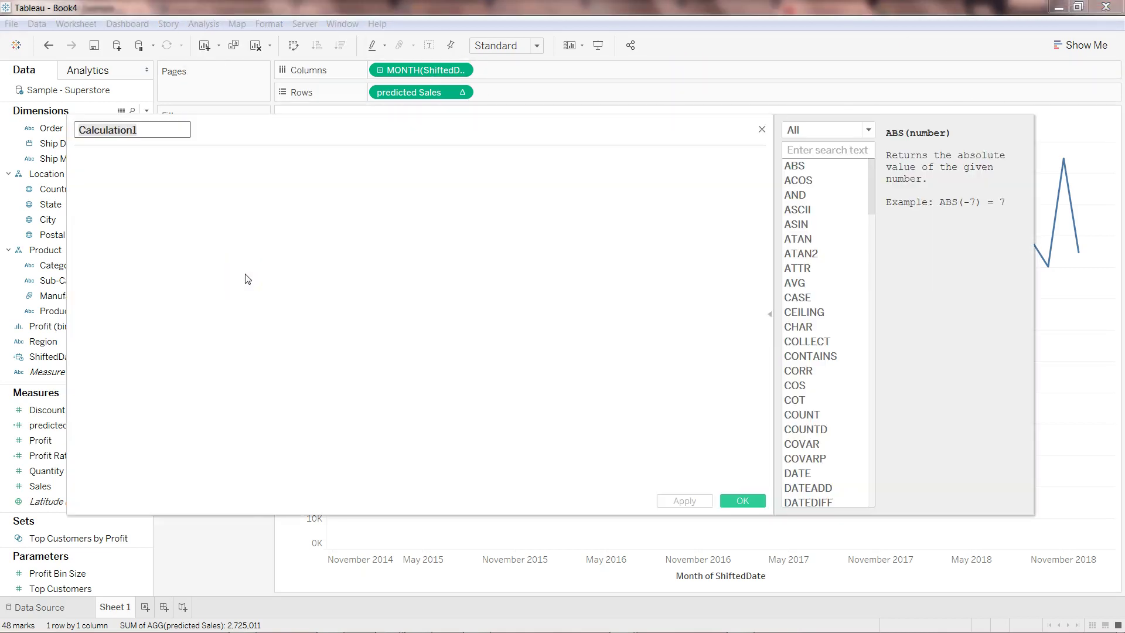
text(Actual)
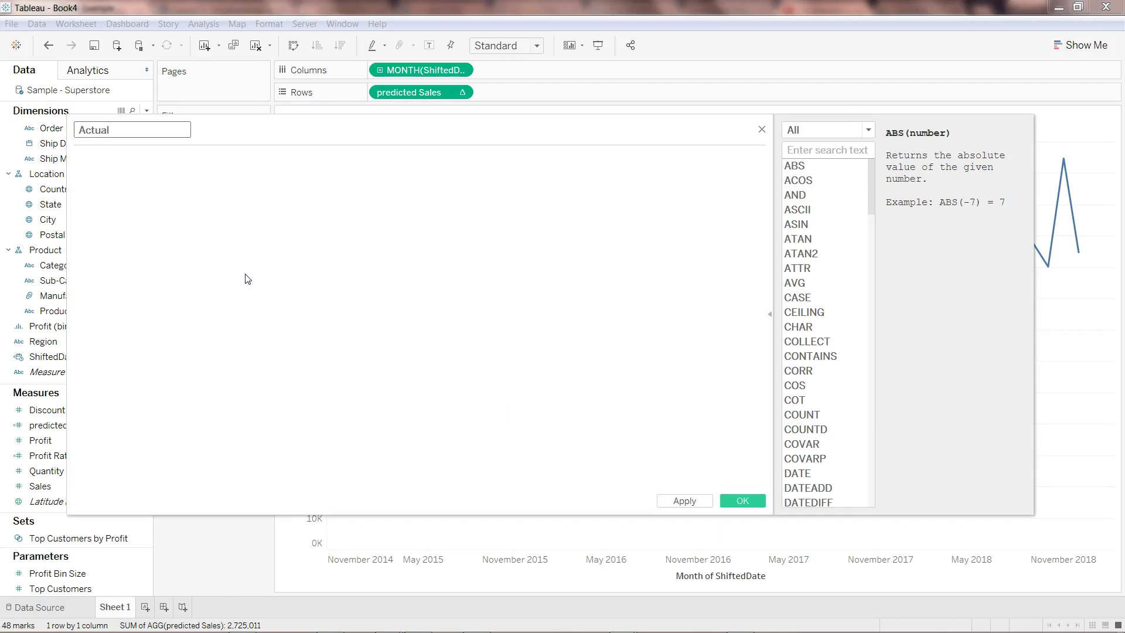
text( vs Predicted)
click(248, 279)
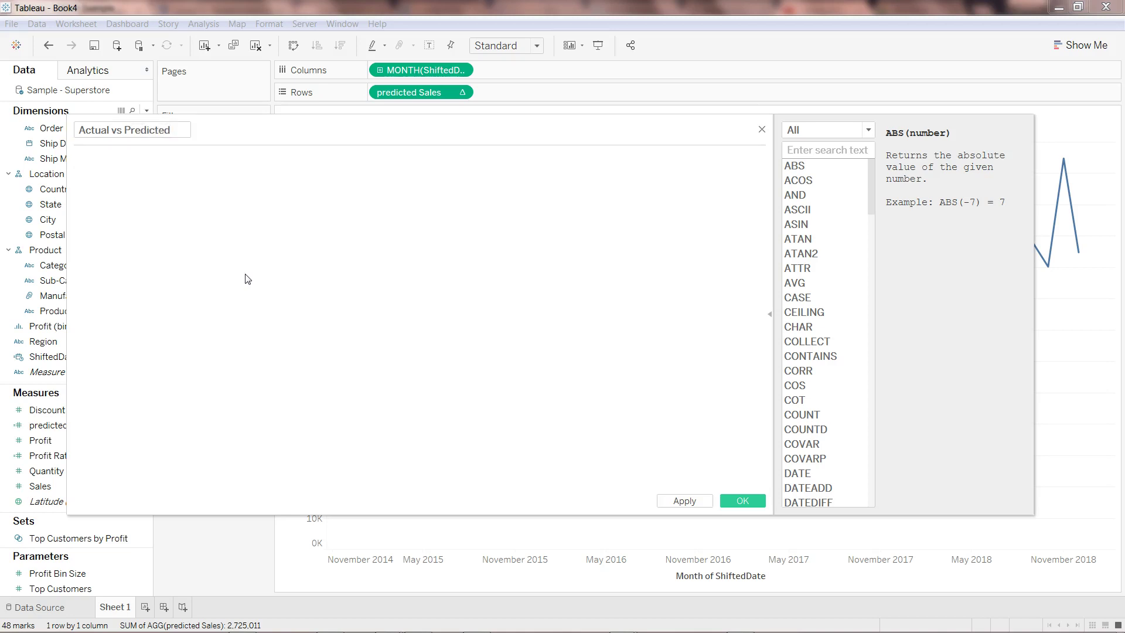
Step: Begin the Actual vs Predicted formula with the condition IF INDEX() < SIZE()-12 THEN
text(if)
key(Return)
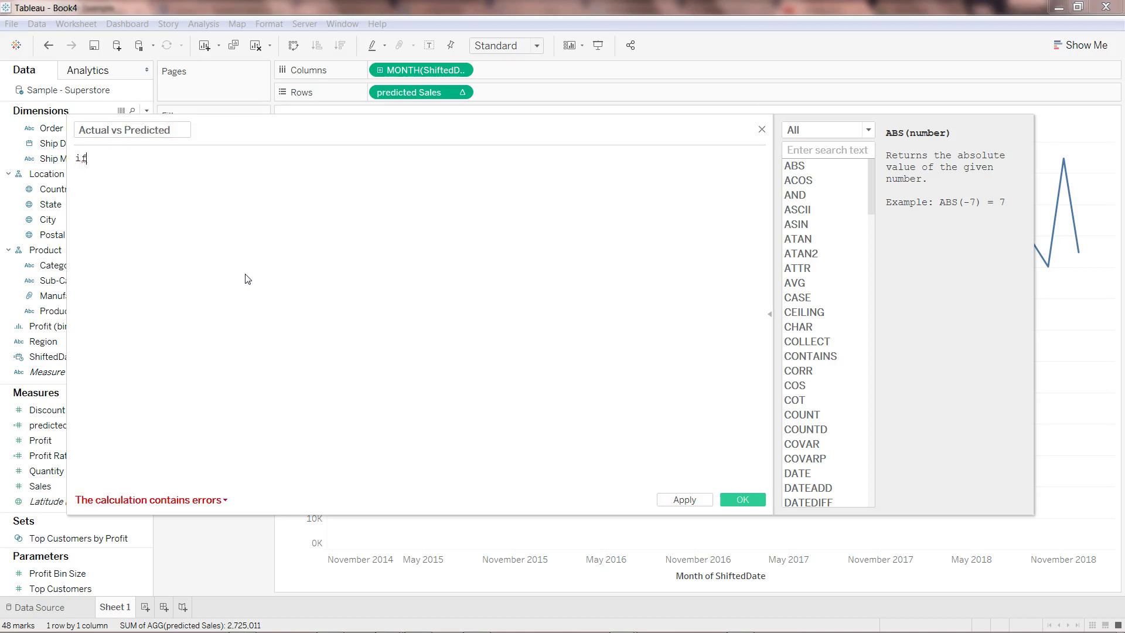
text(inde)
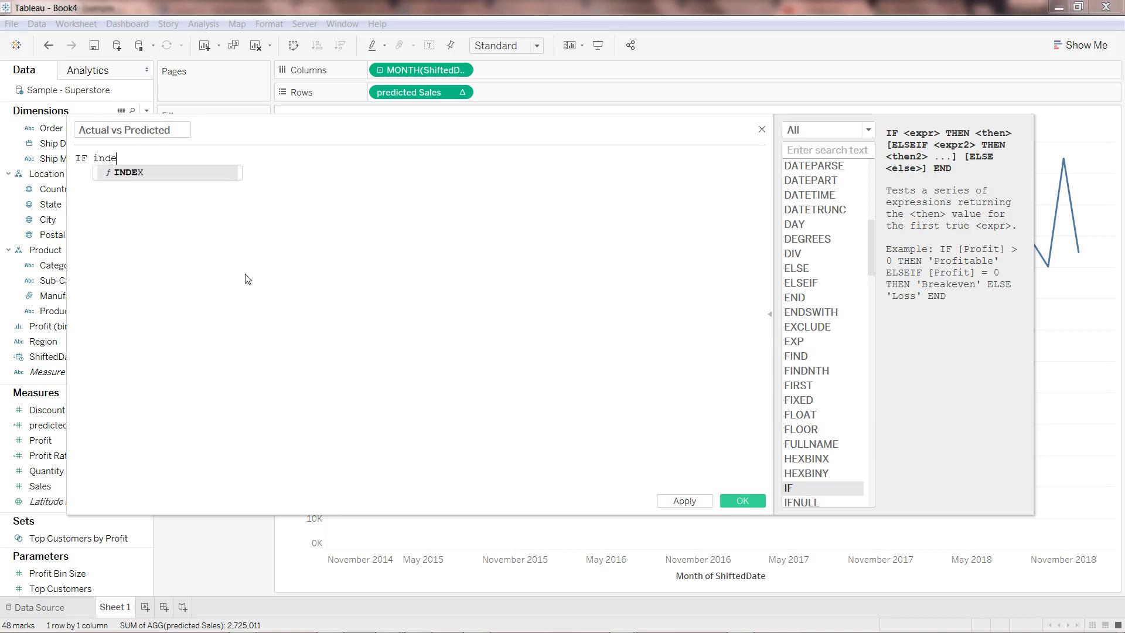
key(Return)
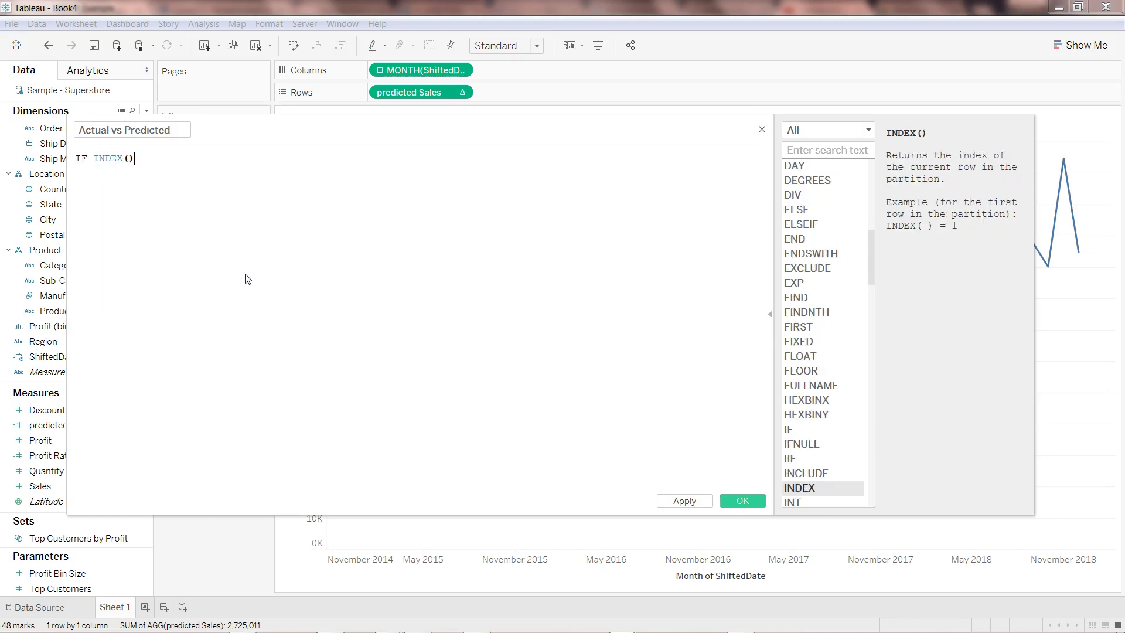
text(< siz)
key(Return)
text(-12)
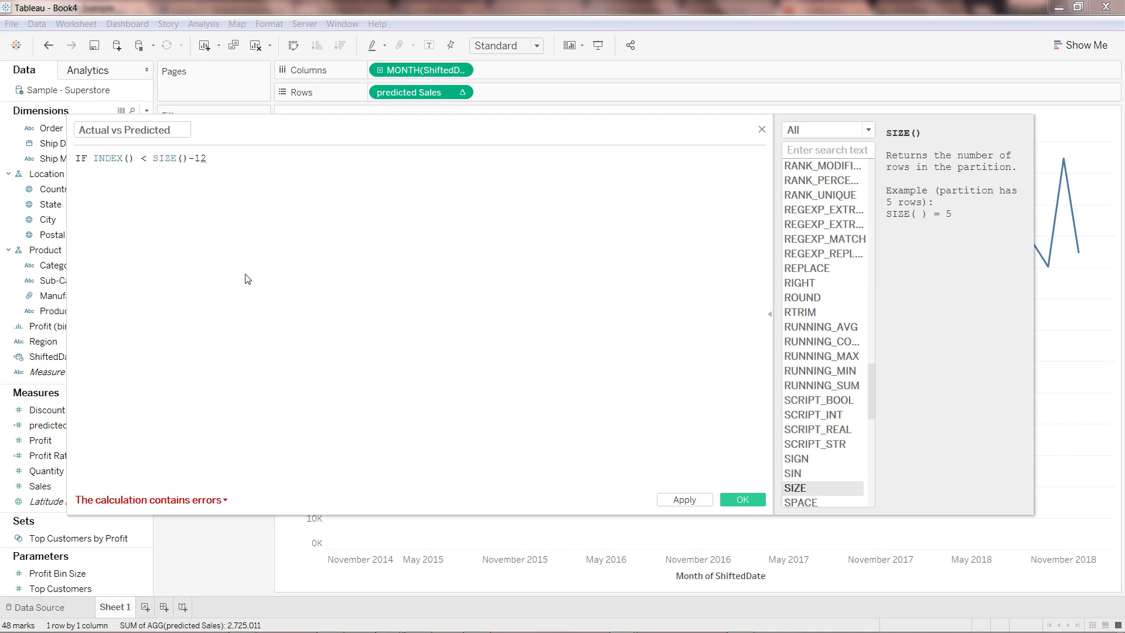
text( the)
key(Return)
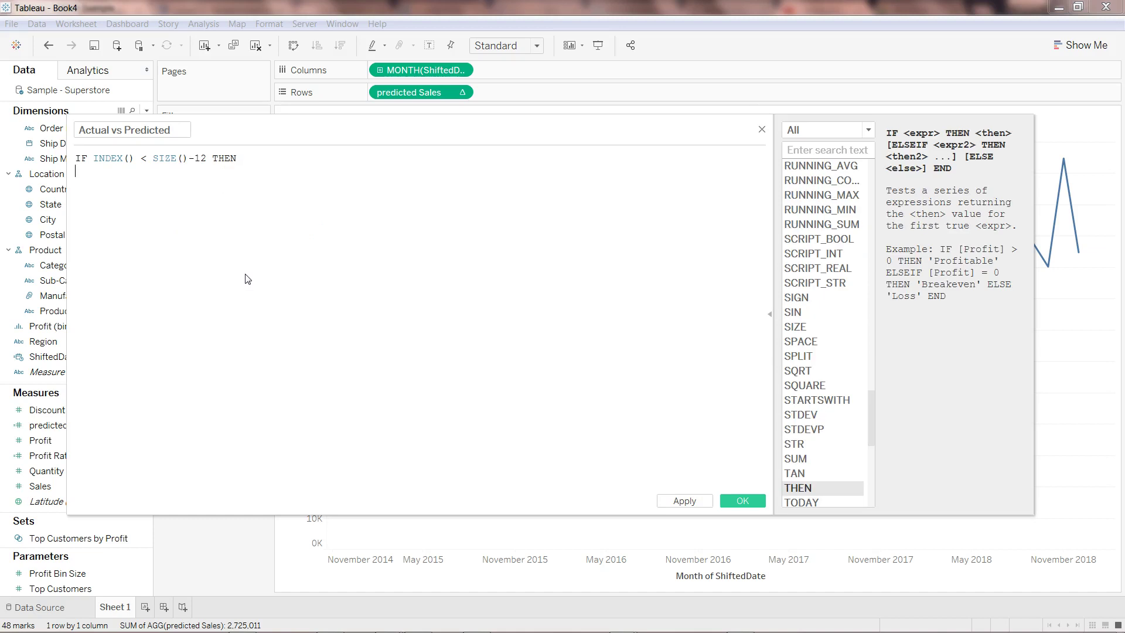
Step: Complete the formula with "Actual" ELSE "Forecast" END on separate lines, and save the Actual vs Predicted calculation
key(Return)
text("Actual")
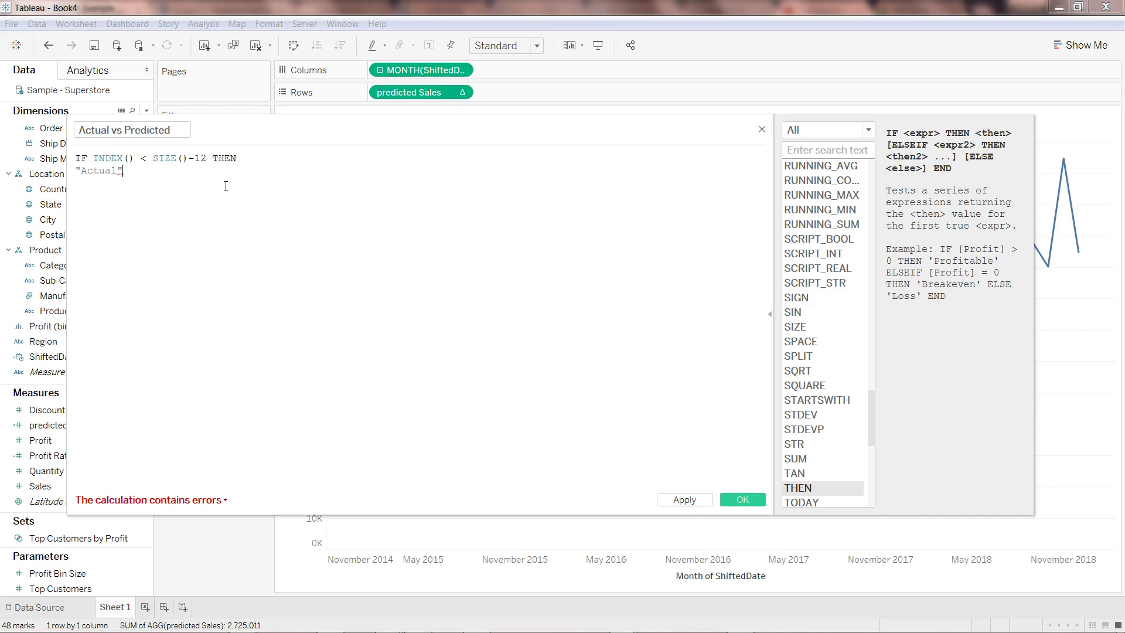
key(Return)
text(ELSE )
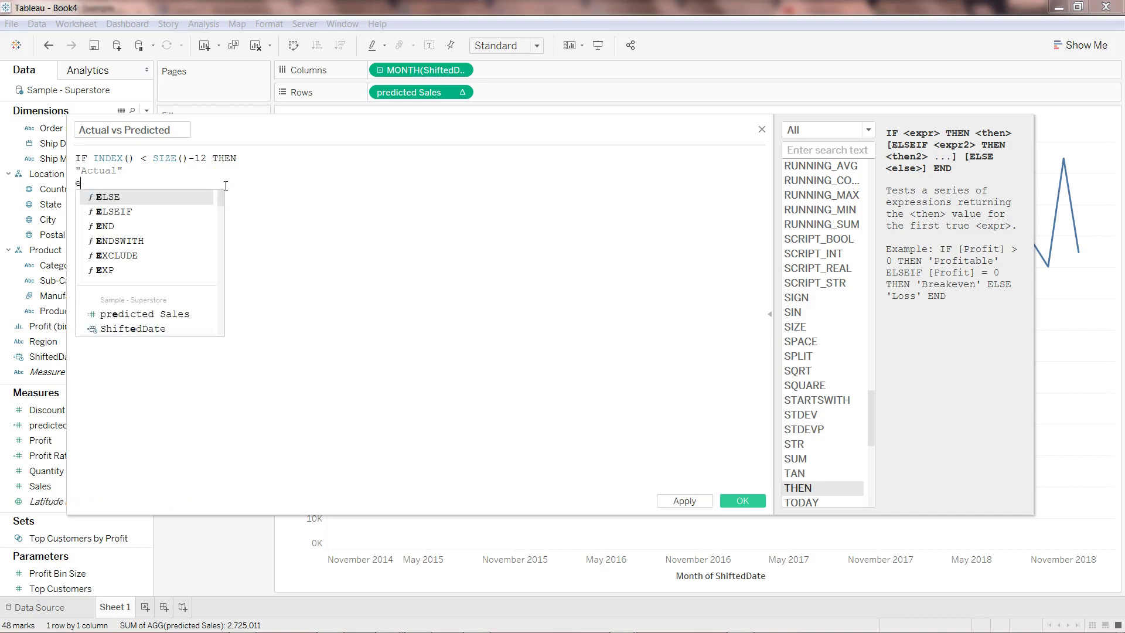
text("F)
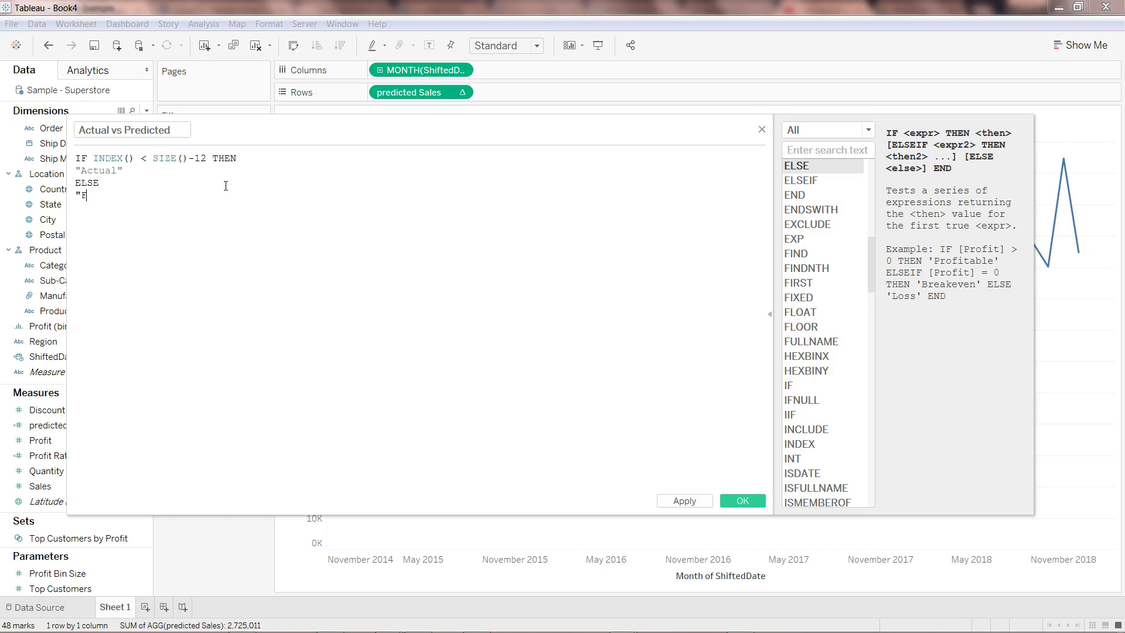
text(orecast" END)
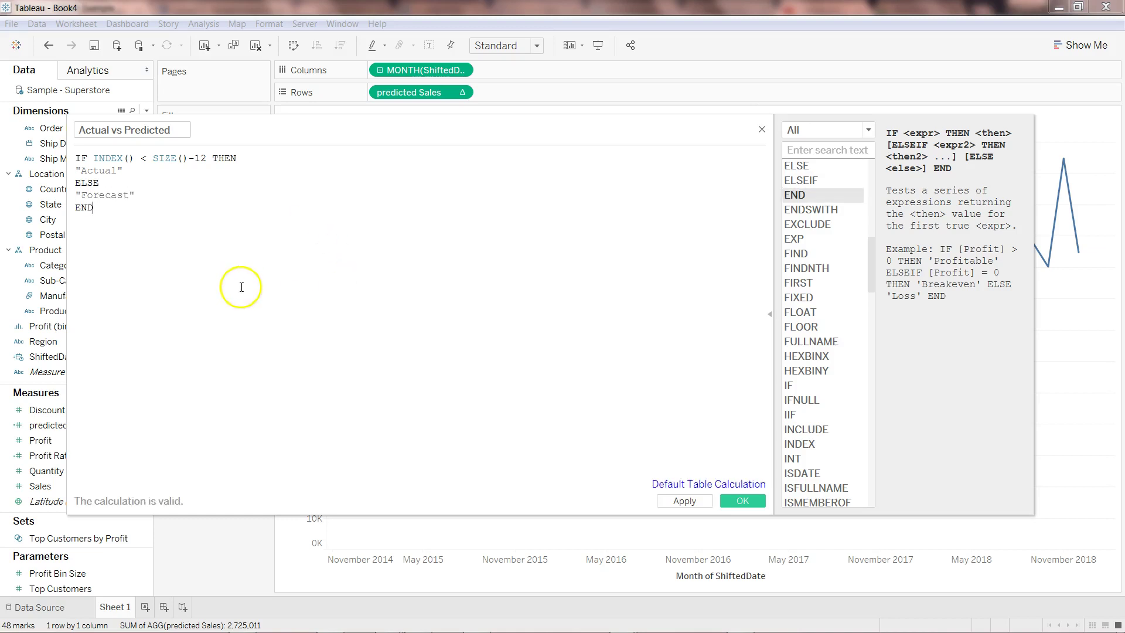
click(743, 501)
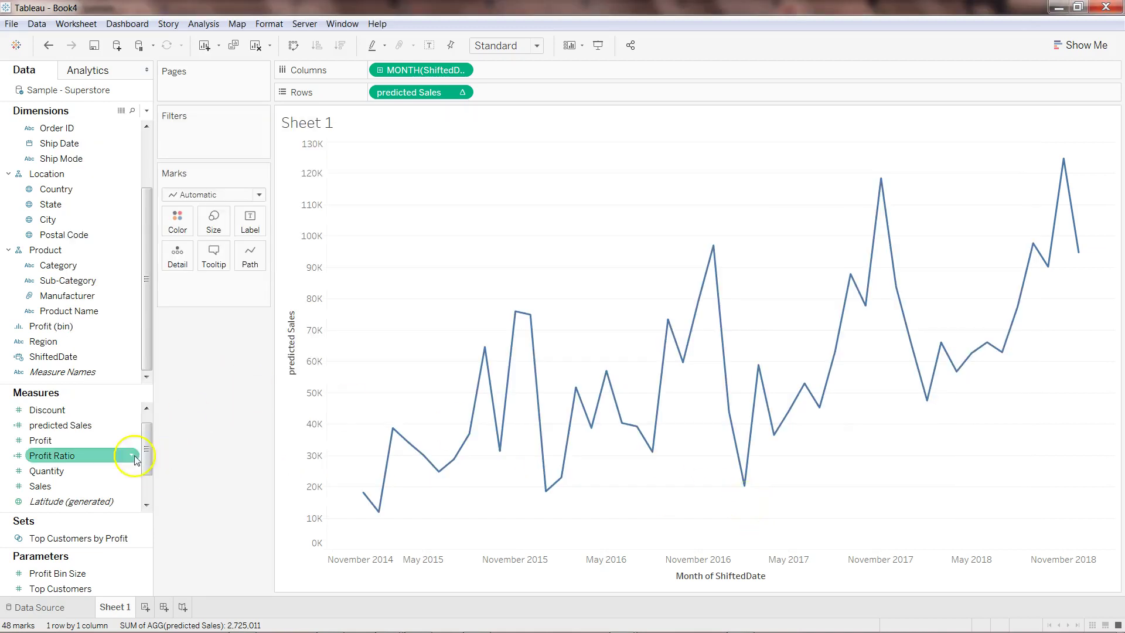
Step: Color the predicted Sales line by the Actual vs Predicted field
drag(146, 439, 182, 227)
click(107, 409)
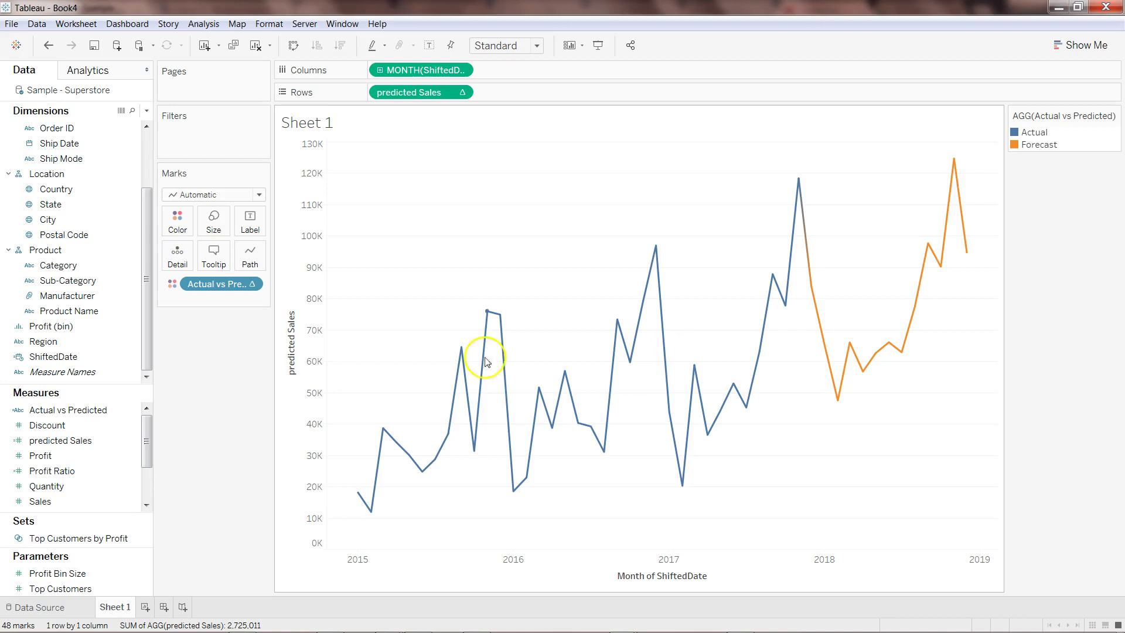
Step: Open the predicted Sales calculation, review the forecast horizon h=12 in its R script, and close the editor without changes
click(135, 413)
click(132, 413)
click(175, 459)
click(134, 442)
click(134, 443)
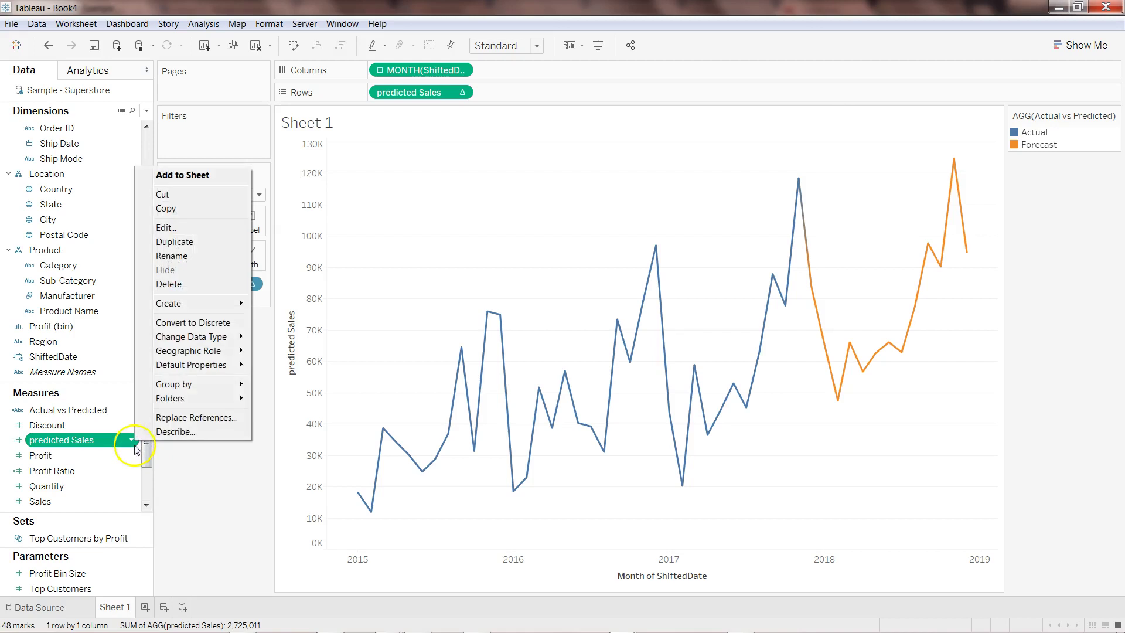
click(189, 228)
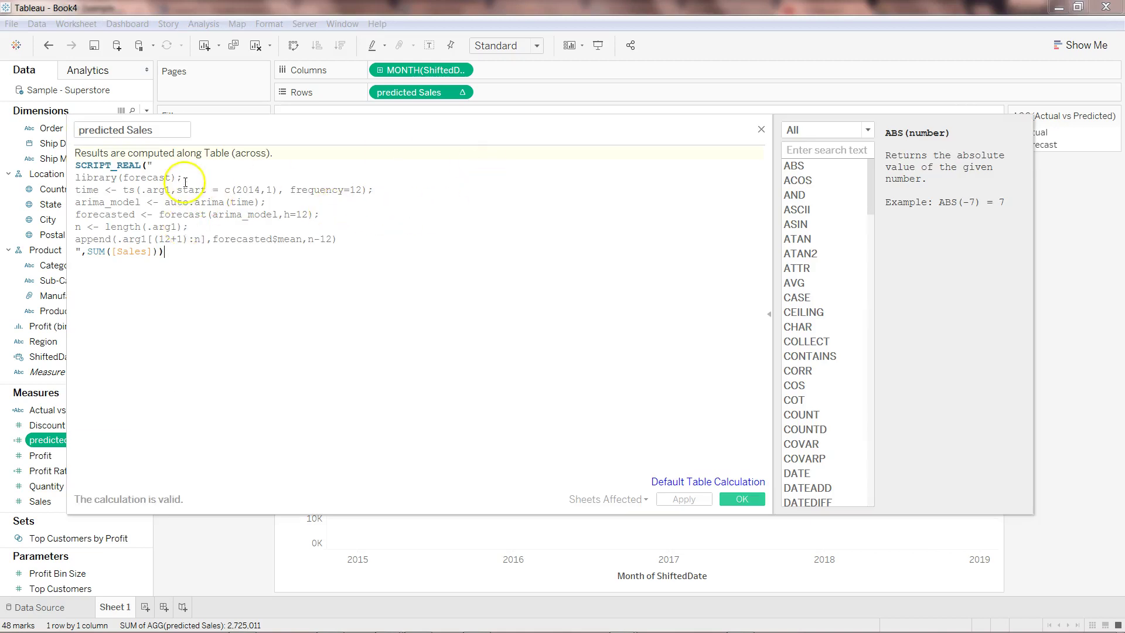
drag(330, 129, 306, 83)
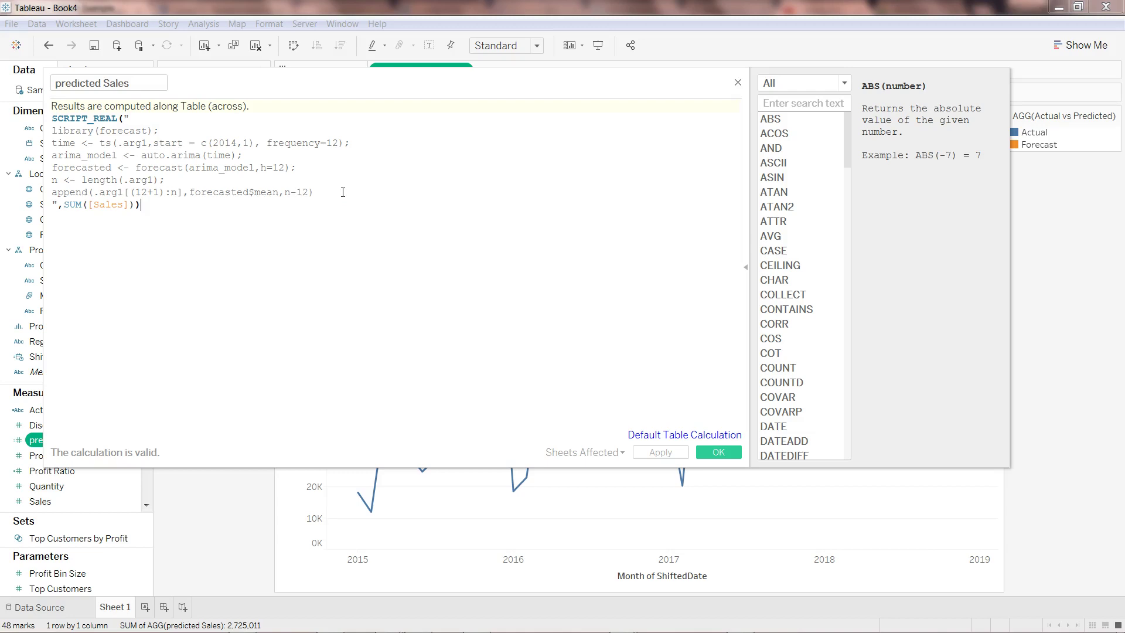
drag(273, 169, 286, 170)
click(283, 169)
click(284, 170)
click(284, 171)
click(738, 83)
Step: Open the Actual vs Predicted calculation and examine the 12 subtracted from SIZE() in its condition
right_click(128, 409)
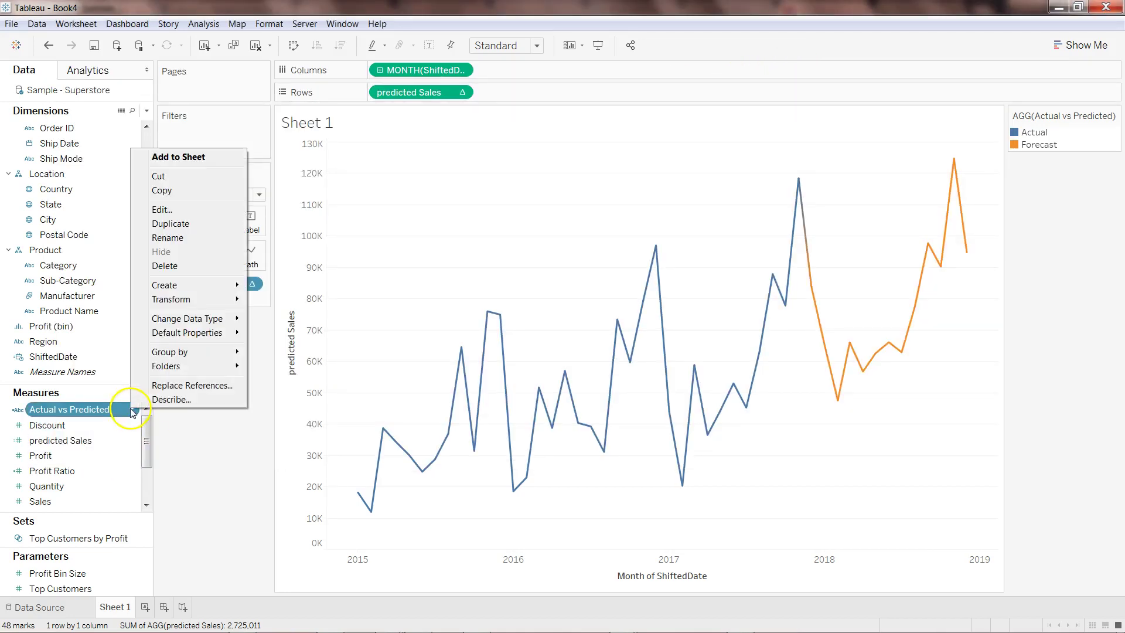
click(161, 210)
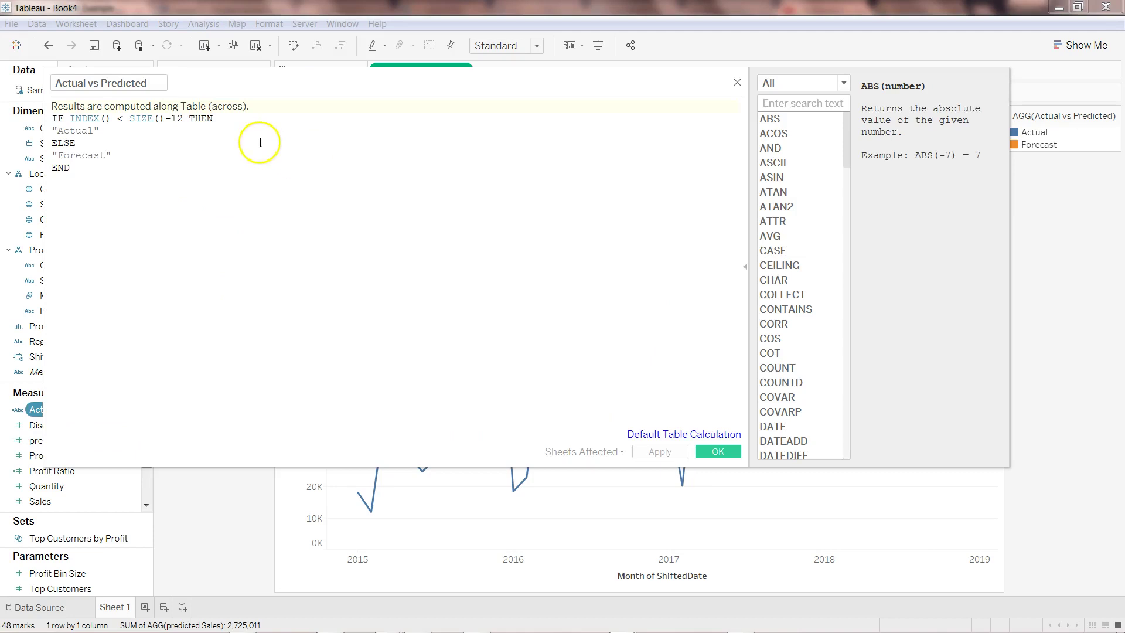
drag(171, 119, 178, 119)
click(186, 120)
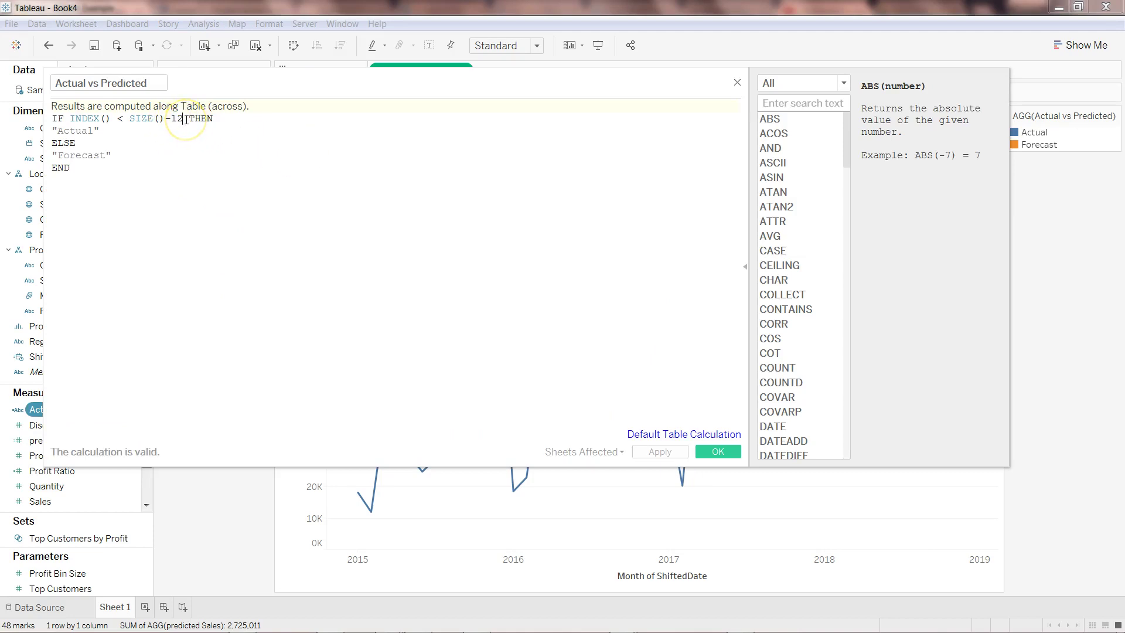